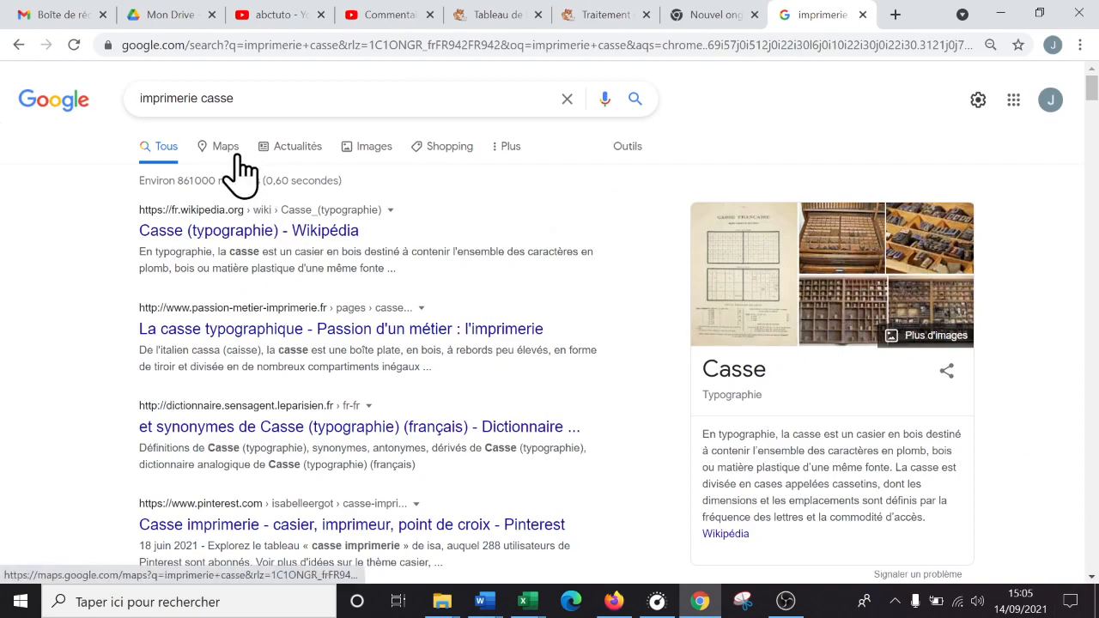
Step: Show the image results for "imprimerie casse" and preview the compartmented wooden case photo from passion-metier-imprimerie.fr
click(375, 148)
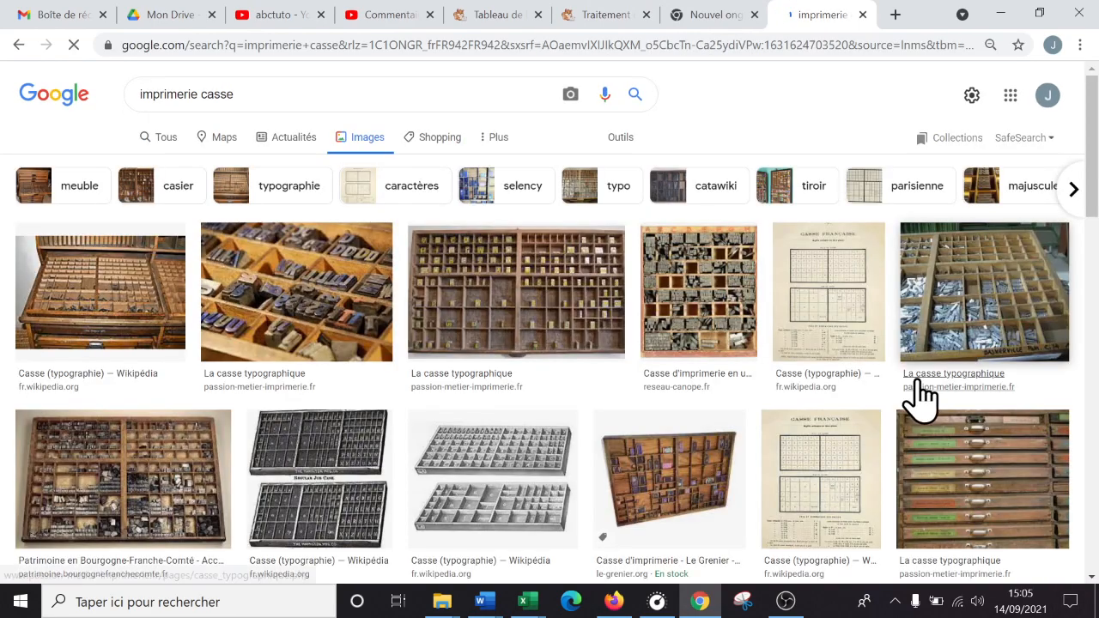
scroll(619, 370, down, 3)
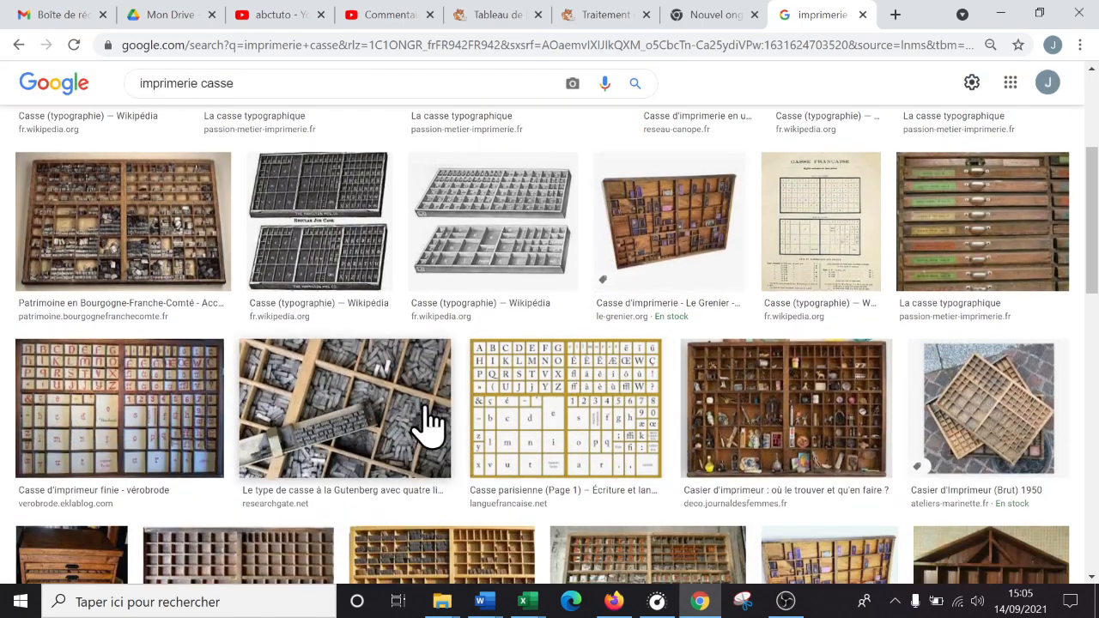
scroll(569, 456, up, 4)
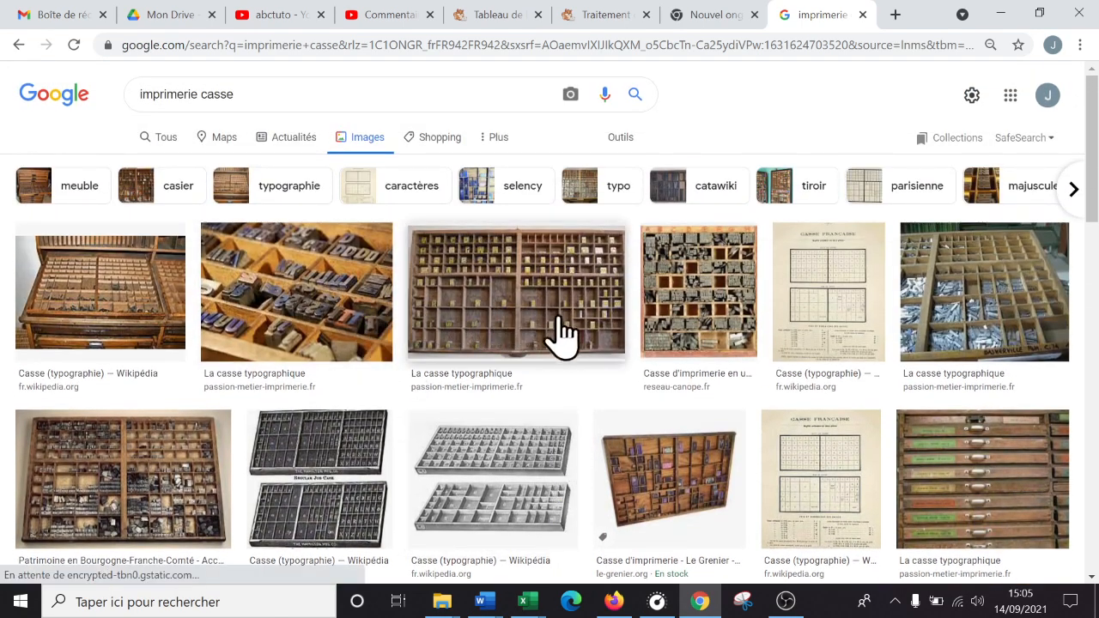
click(787, 603)
click(785, 601)
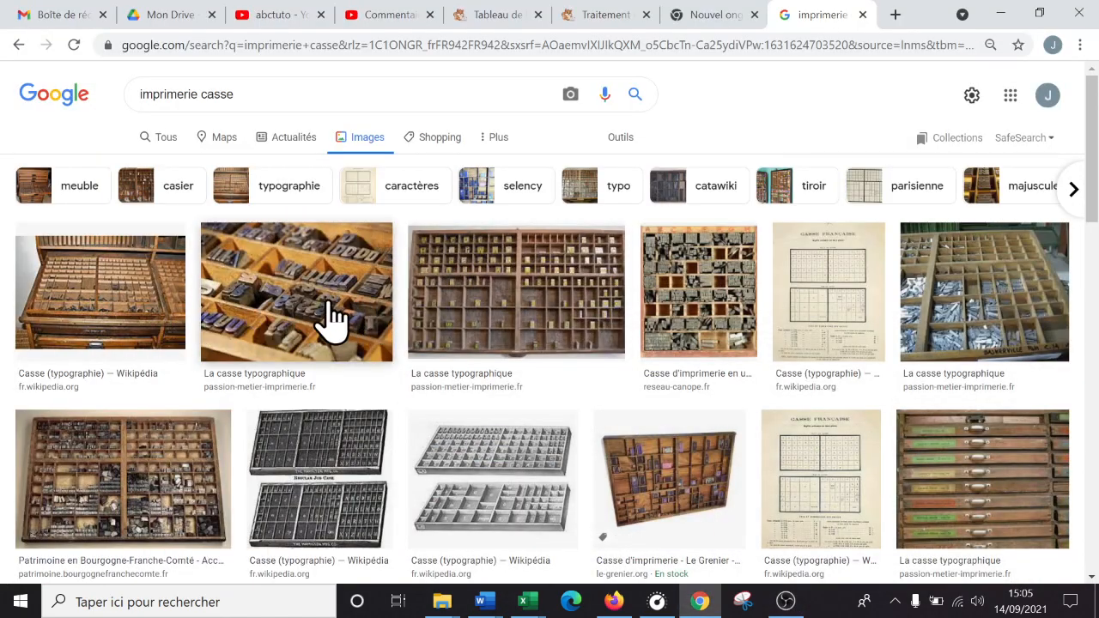
click(515, 292)
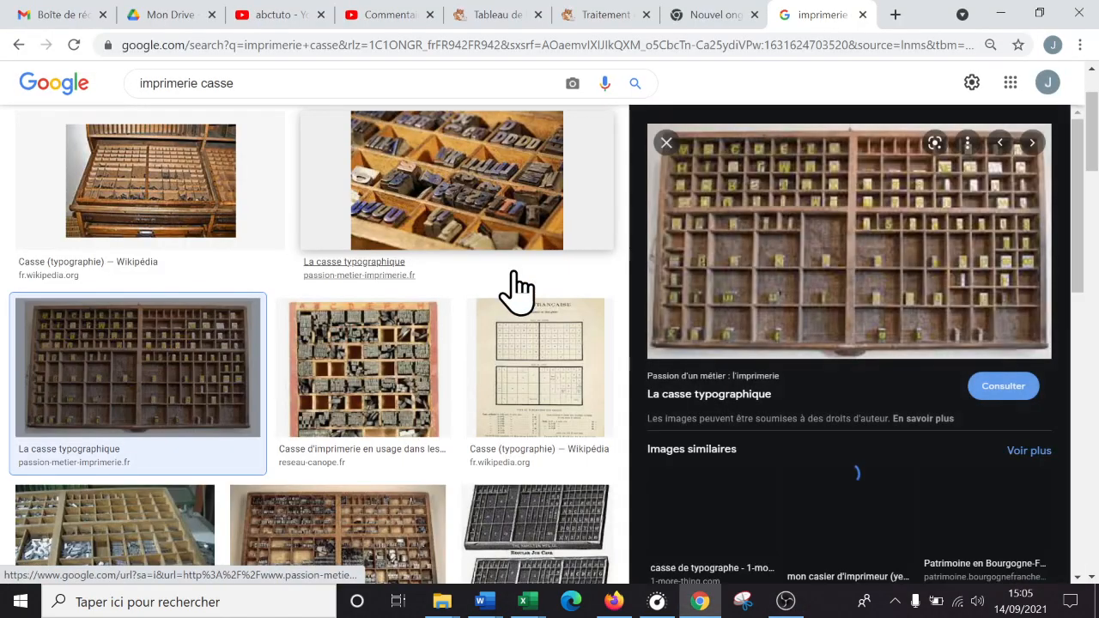
click(19, 47)
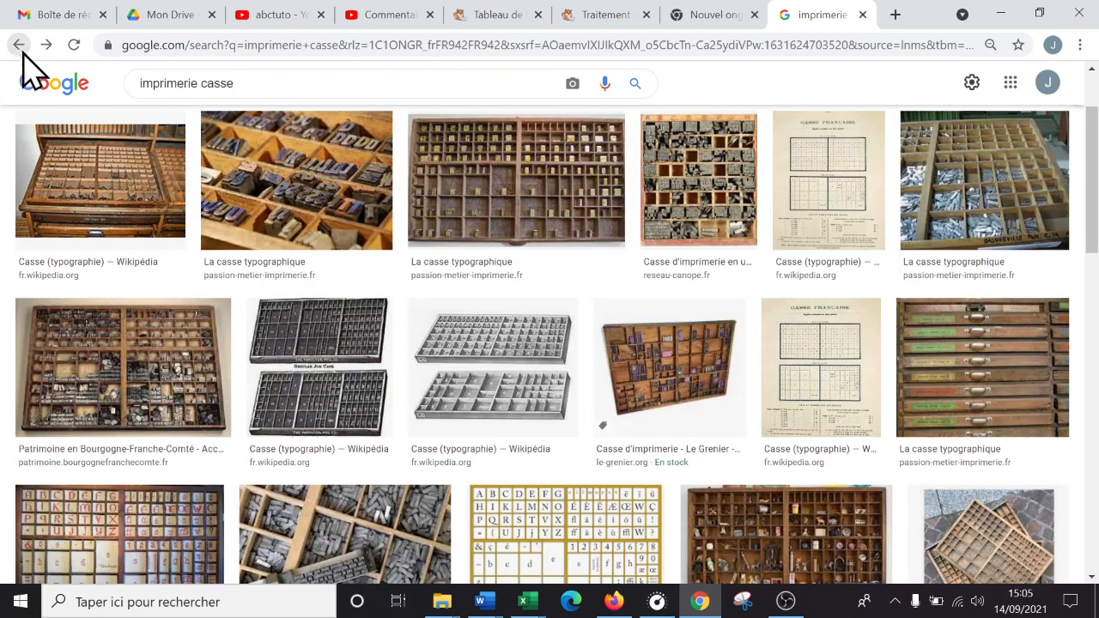
Step: Open the Wikipédia "Casse française" image in a new tab and examine its Haut de casse and Bas de casse tables at 300 %
click(834, 197)
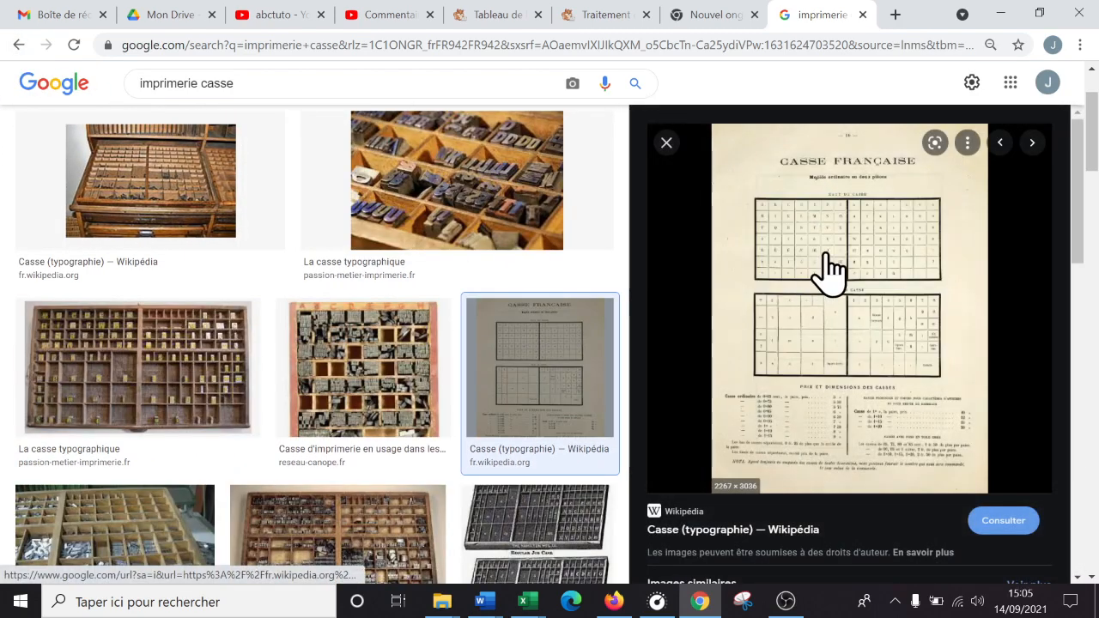
key(ctrl+plus)
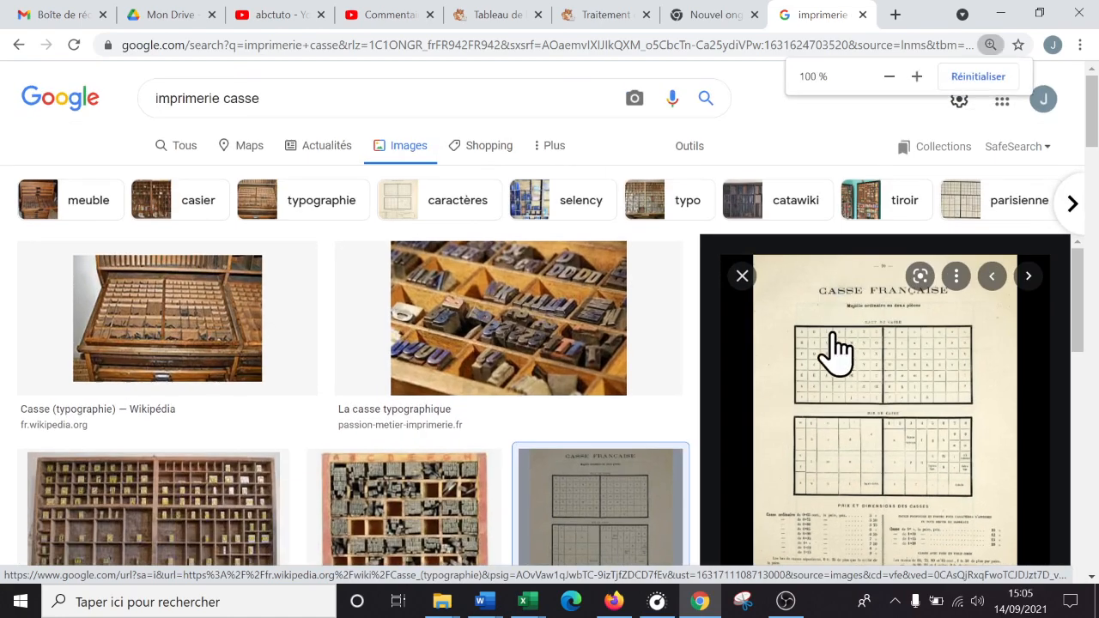
scroll(865, 427, down, 3)
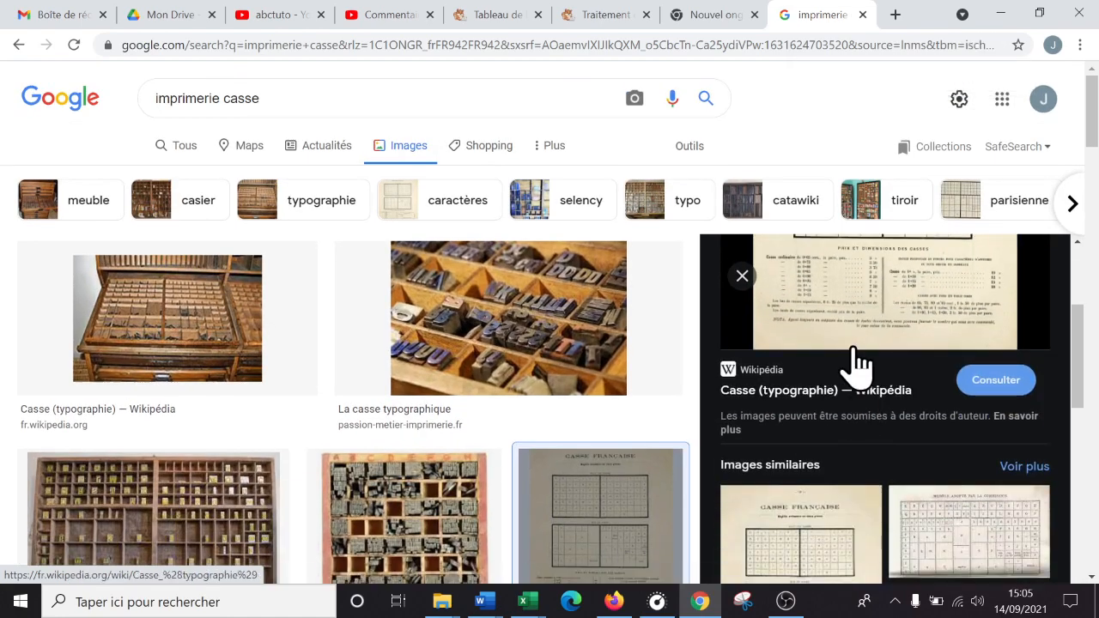
right_click(831, 263)
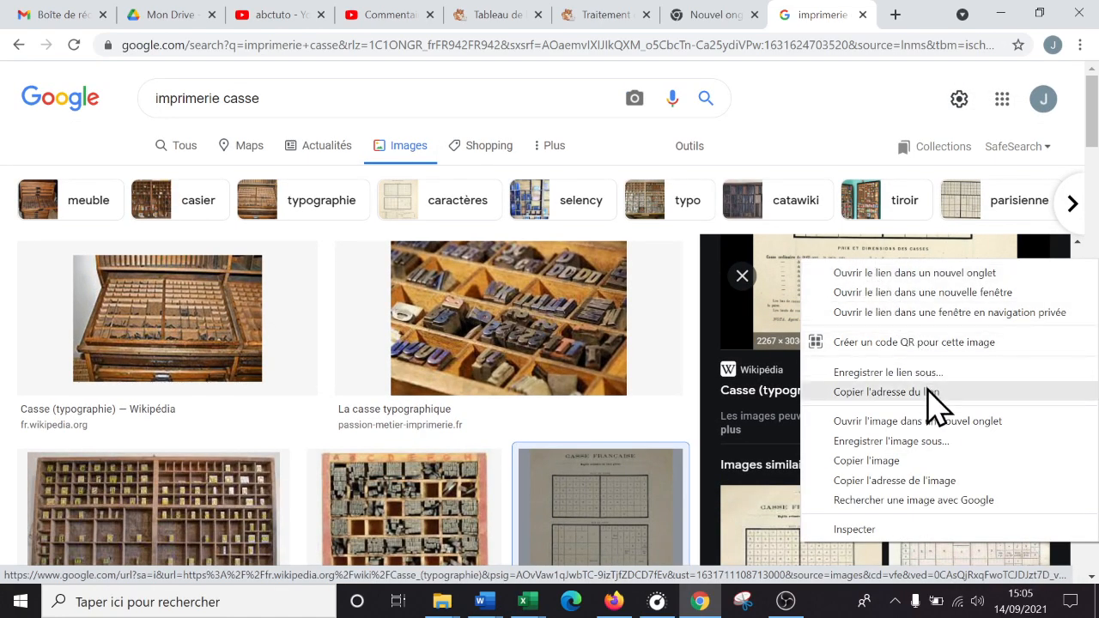
click(918, 421)
click(823, 14)
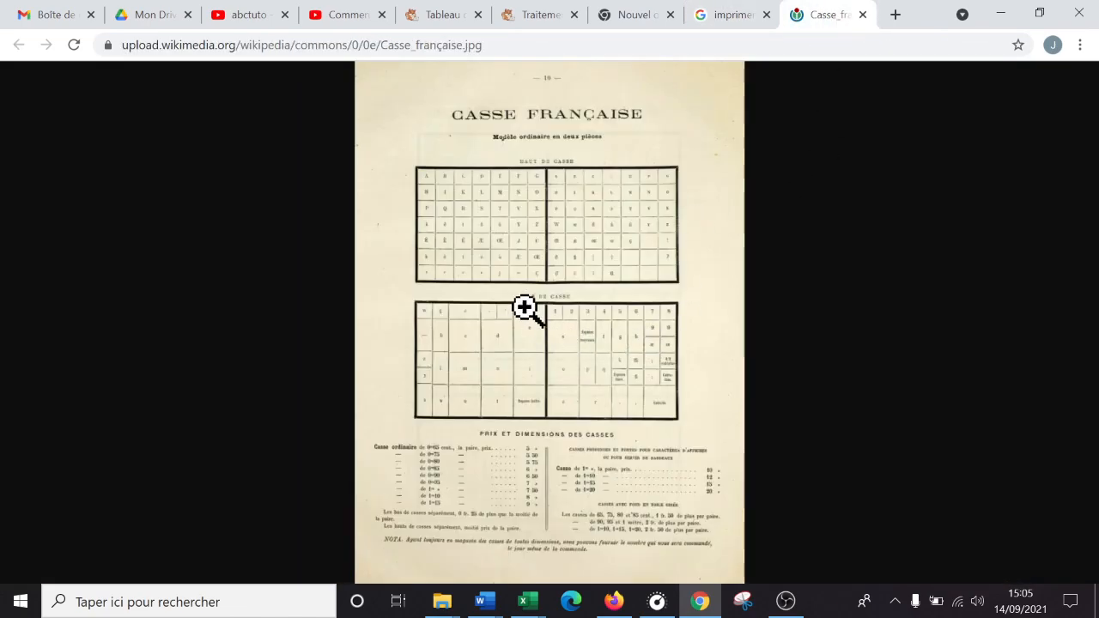
ctrl+scroll(525, 307, up, 7)
scroll(524, 294, down, 5)
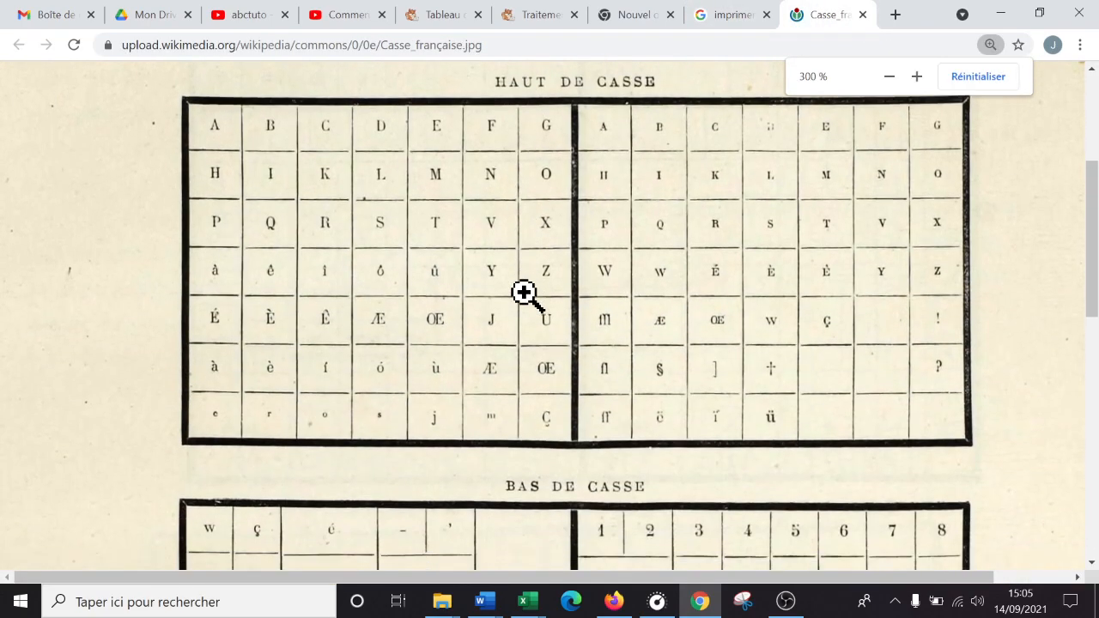
scroll(525, 294, up, 5)
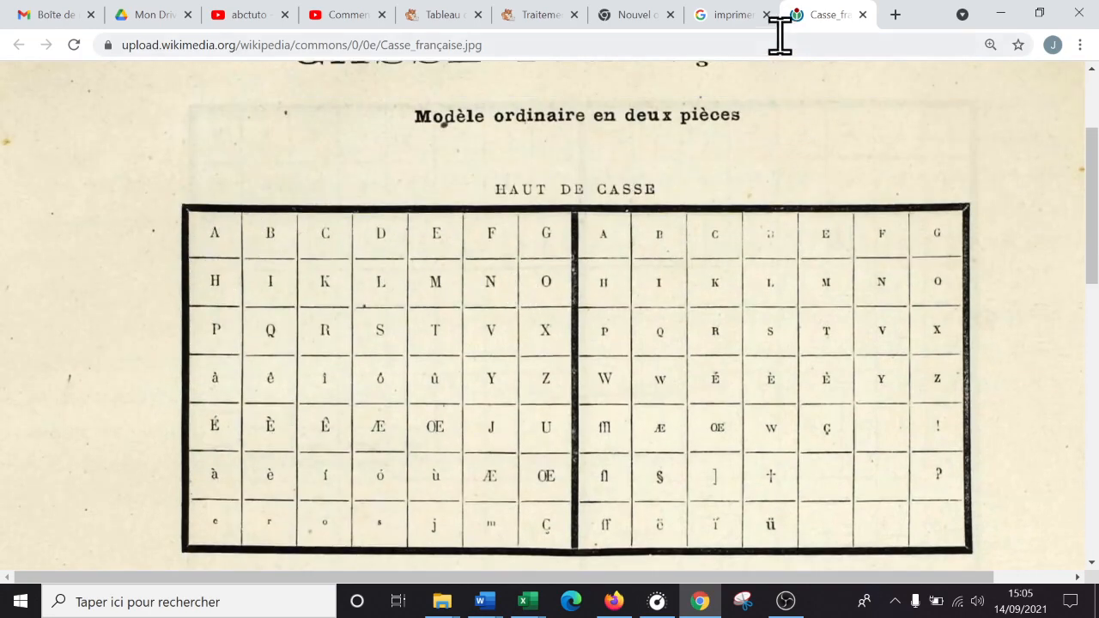
Step: Return to the "imprimerie casse" image results and browse the photos of printers' type cases
click(737, 17)
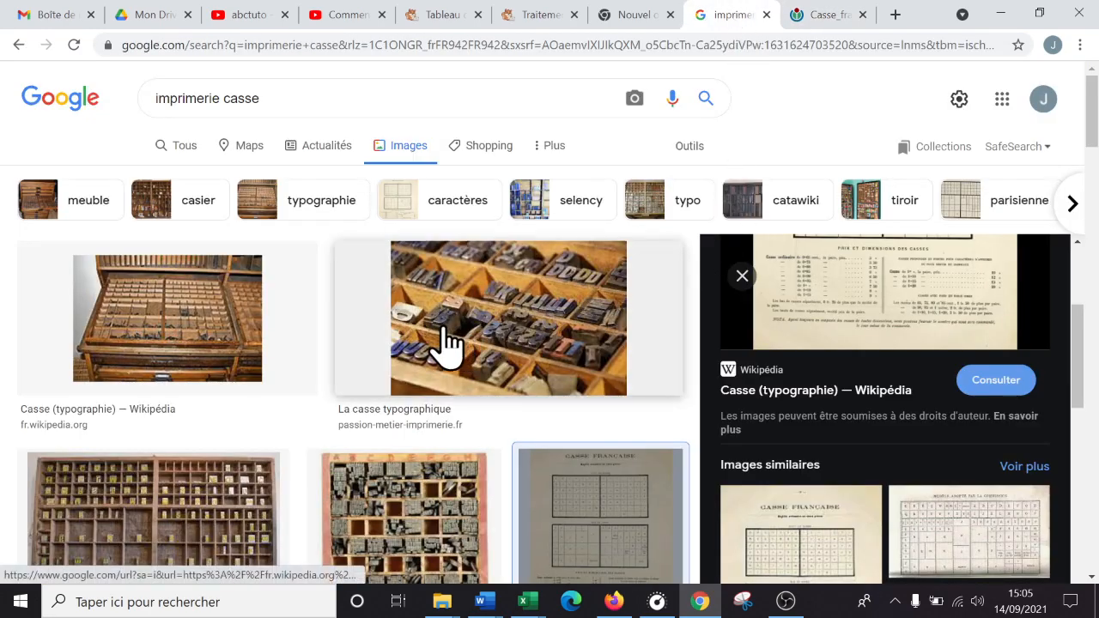
scroll(447, 346, down, 1)
scroll(445, 434, down, 1)
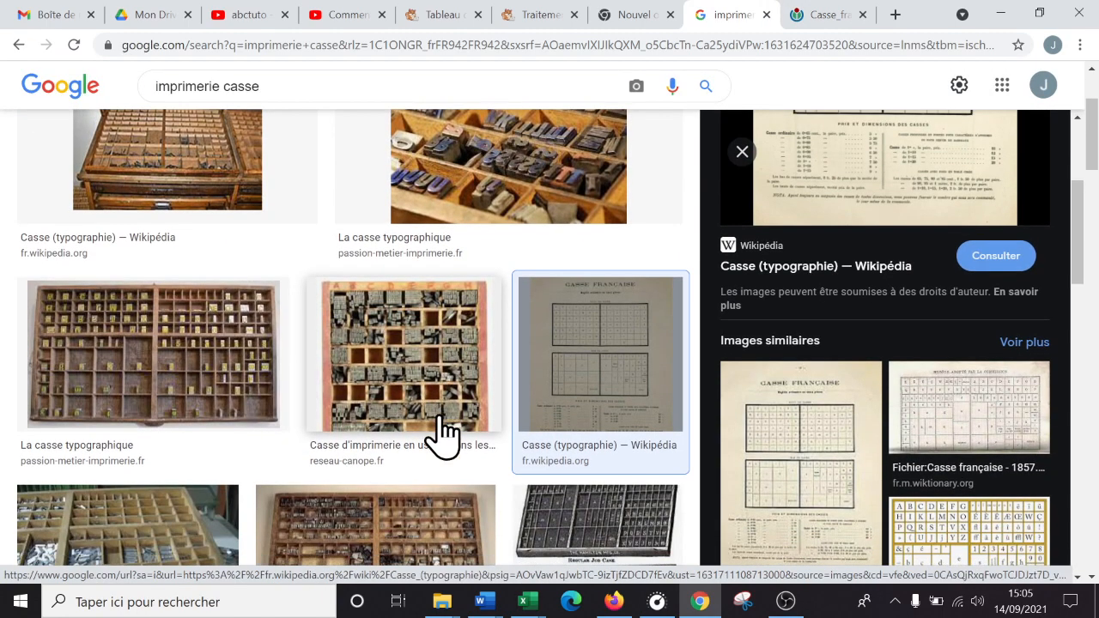
scroll(432, 363, down, 2)
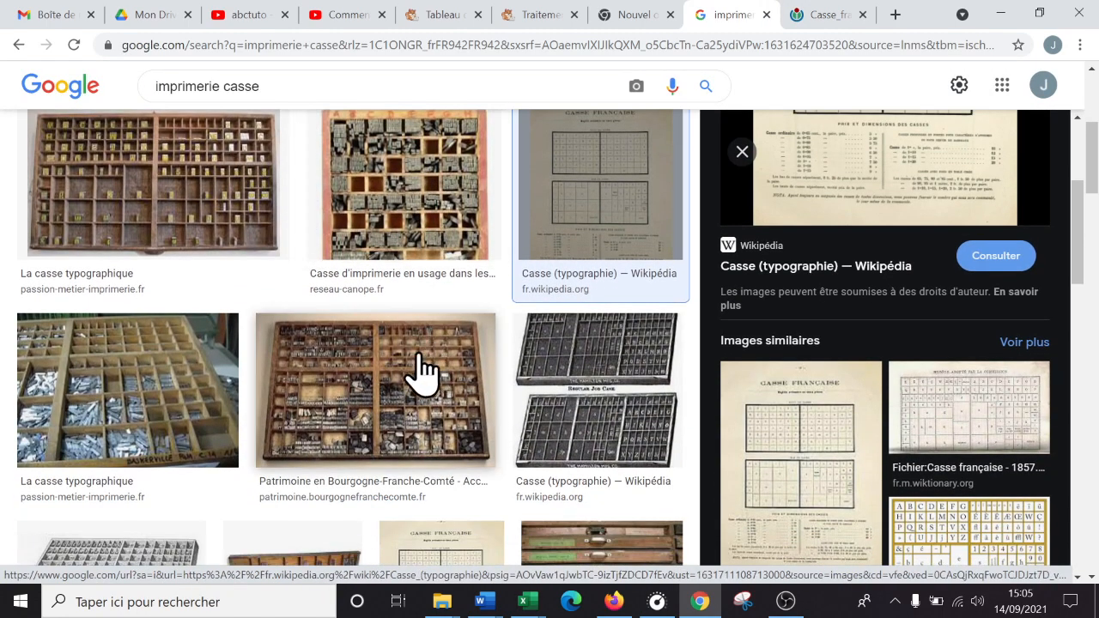
scroll(420, 369, down, 4)
scroll(318, 350, down, 4)
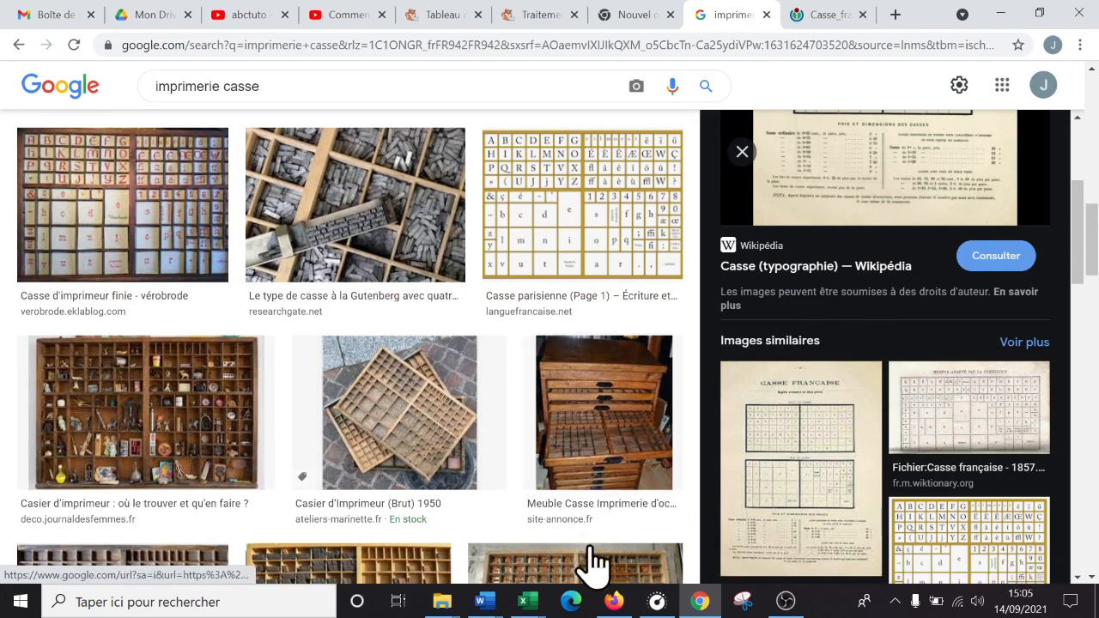
Step: Switch to "mon atlas 2.docx" in Word and convert the title "Mon super Atlas" to uppercase (MAJUSCULES)
mouse_move(485, 611)
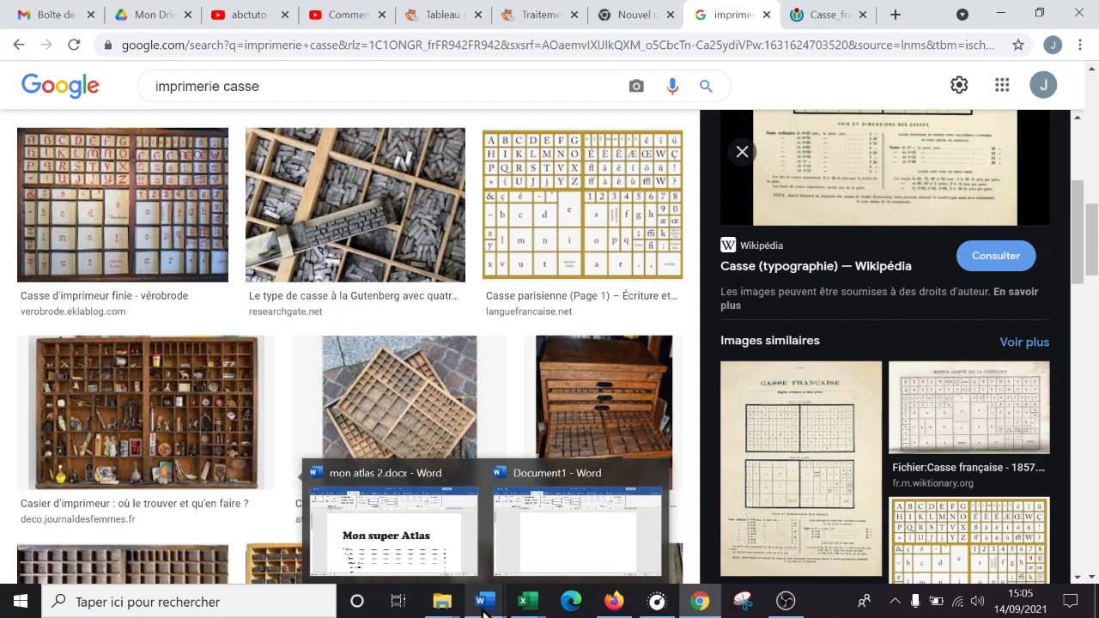
click(422, 545)
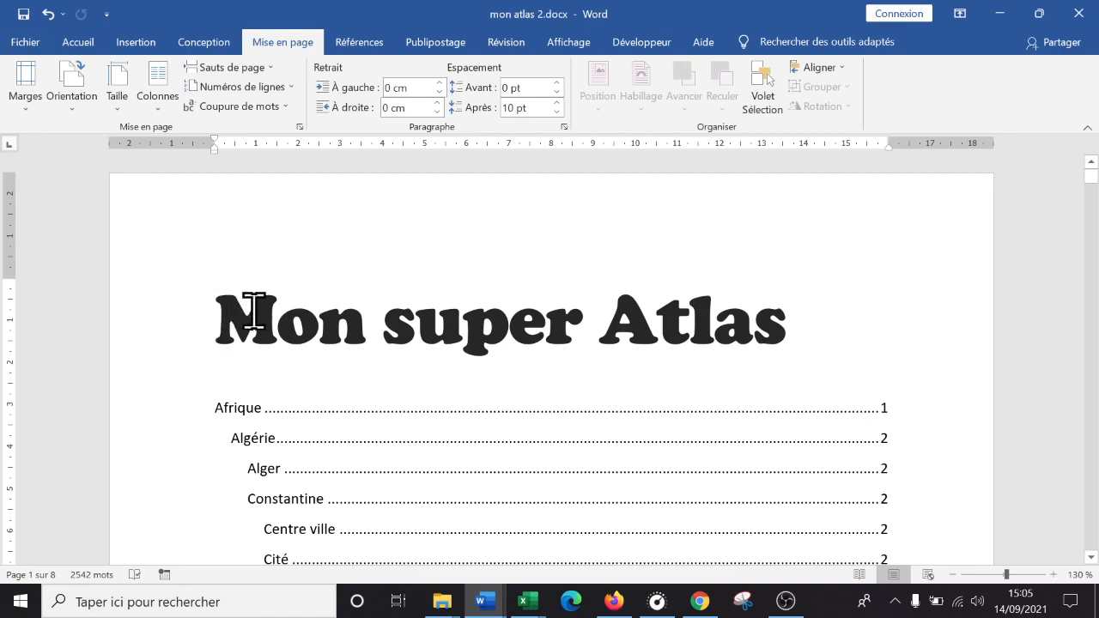
drag(816, 320, 238, 310)
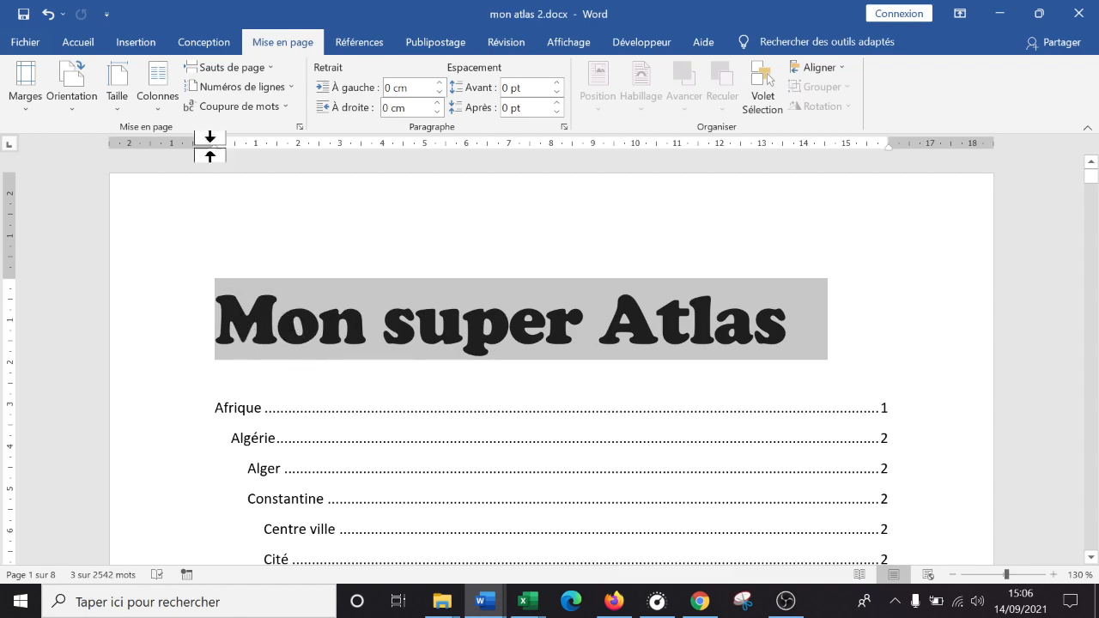
click(78, 42)
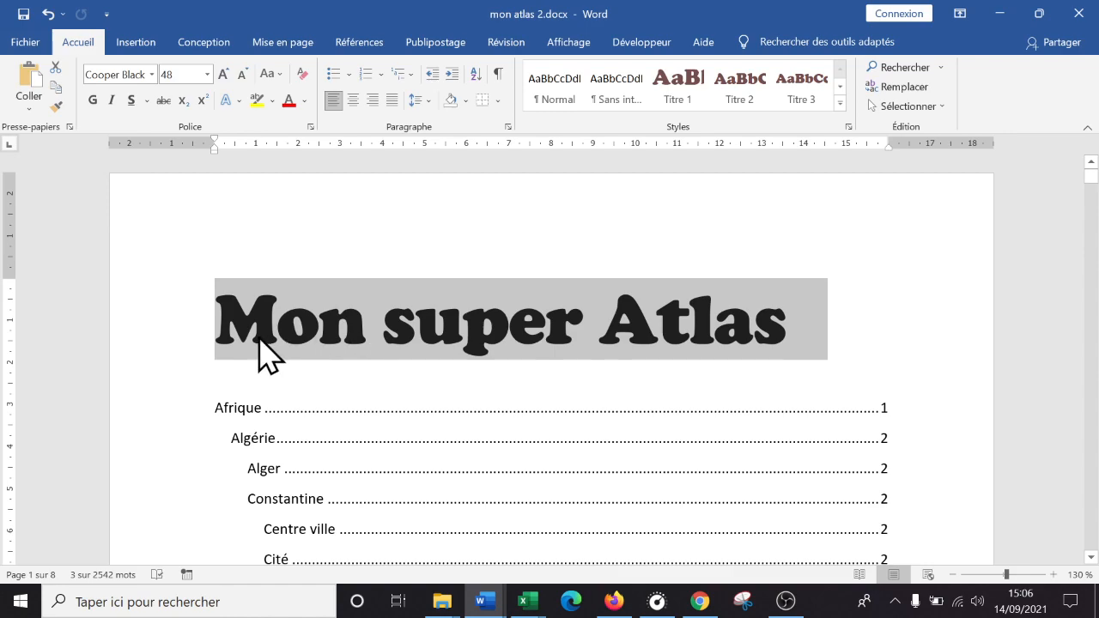
click(596, 322)
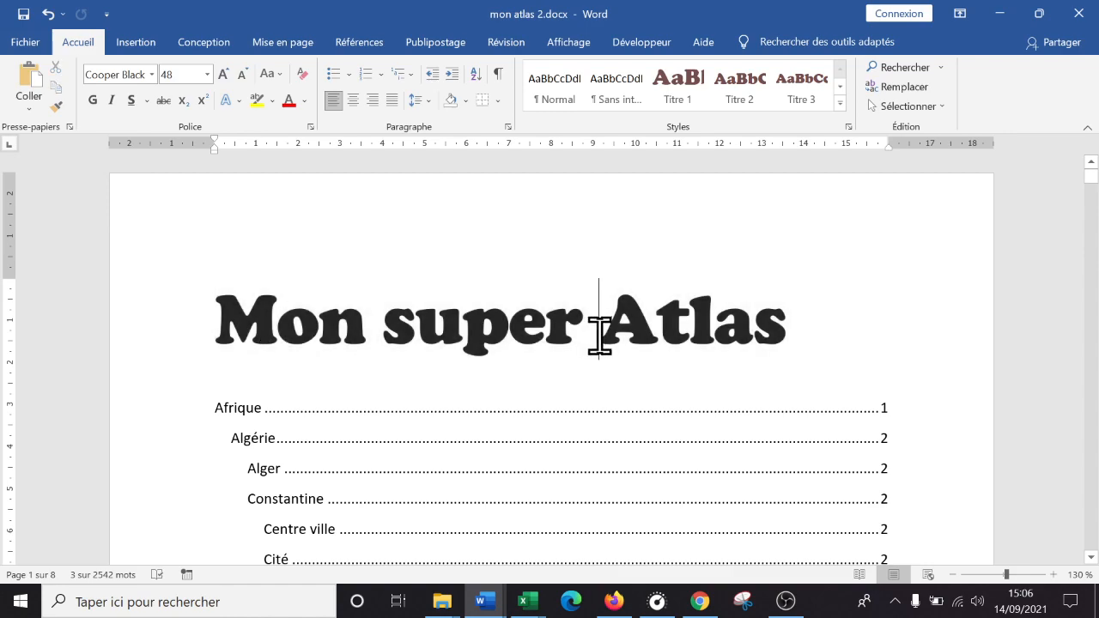
drag(805, 331, 180, 314)
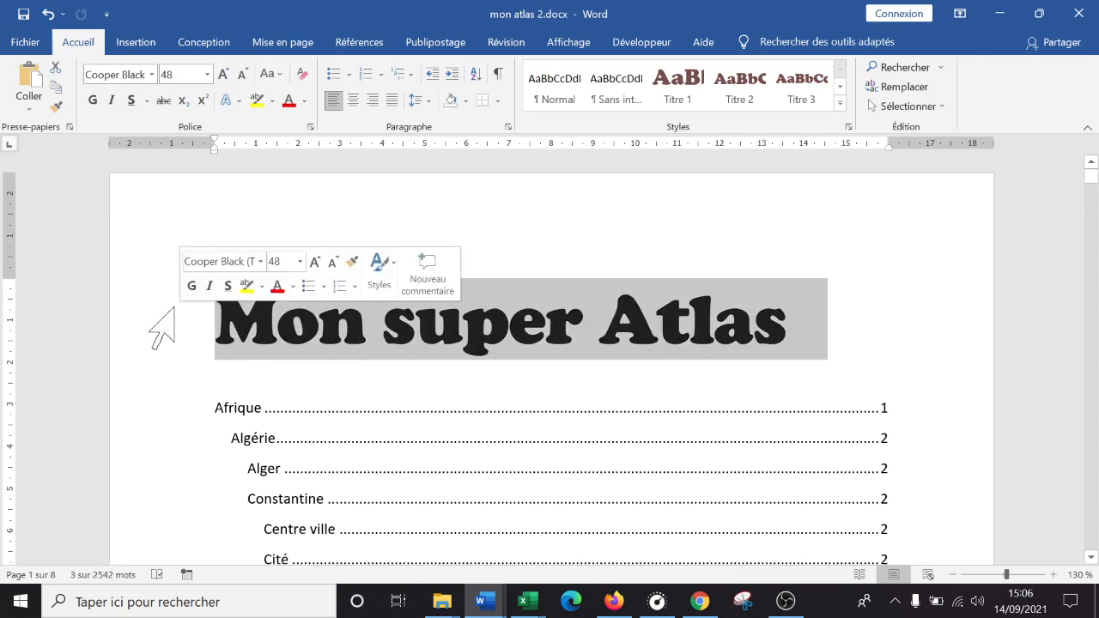
click(281, 75)
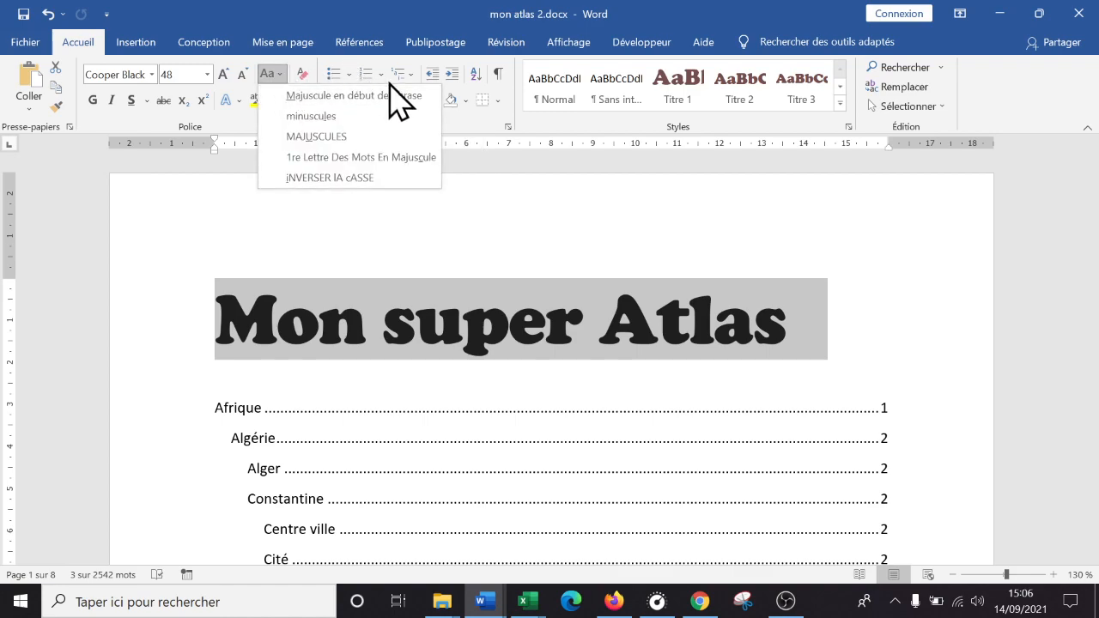
click(376, 140)
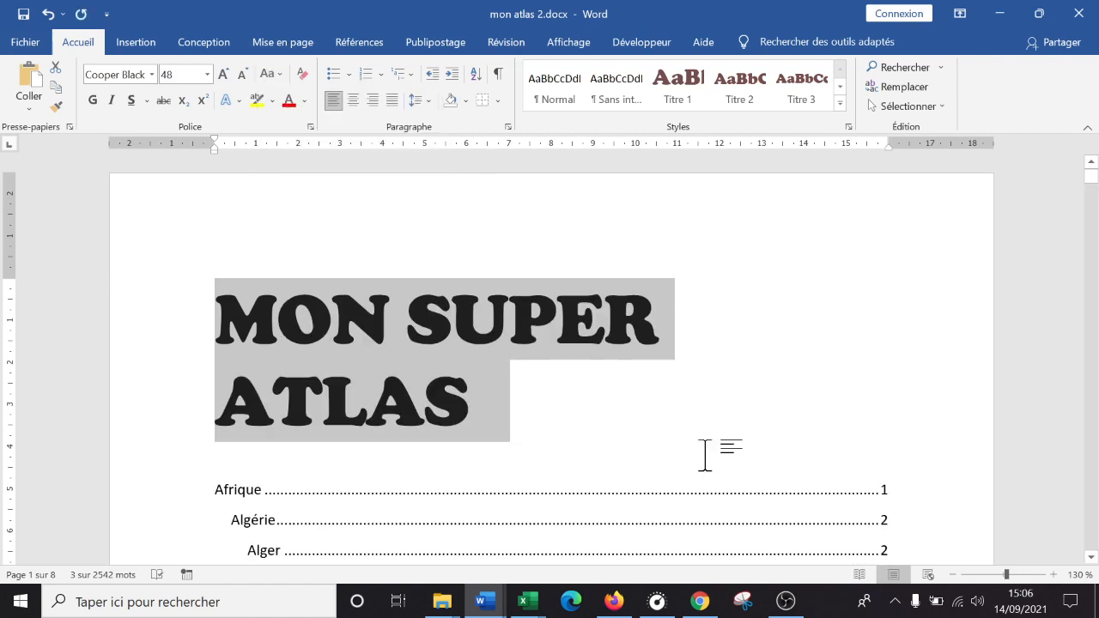
Step: Reselect the whole title and convert it to lowercase (minuscules)
click(404, 320)
double_click(136, 266)
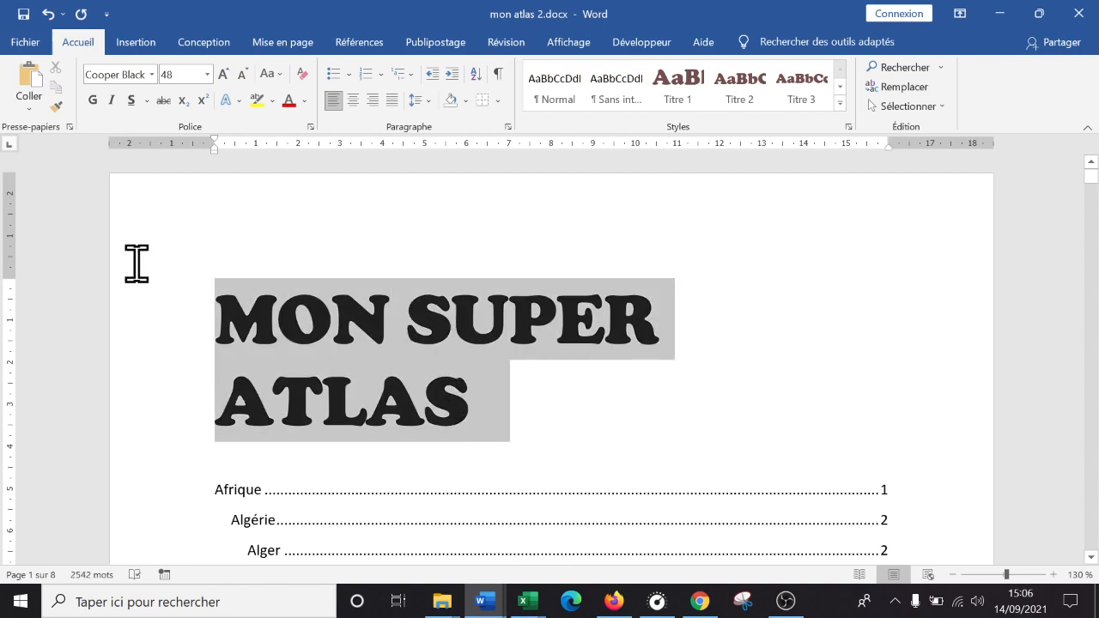
click(283, 75)
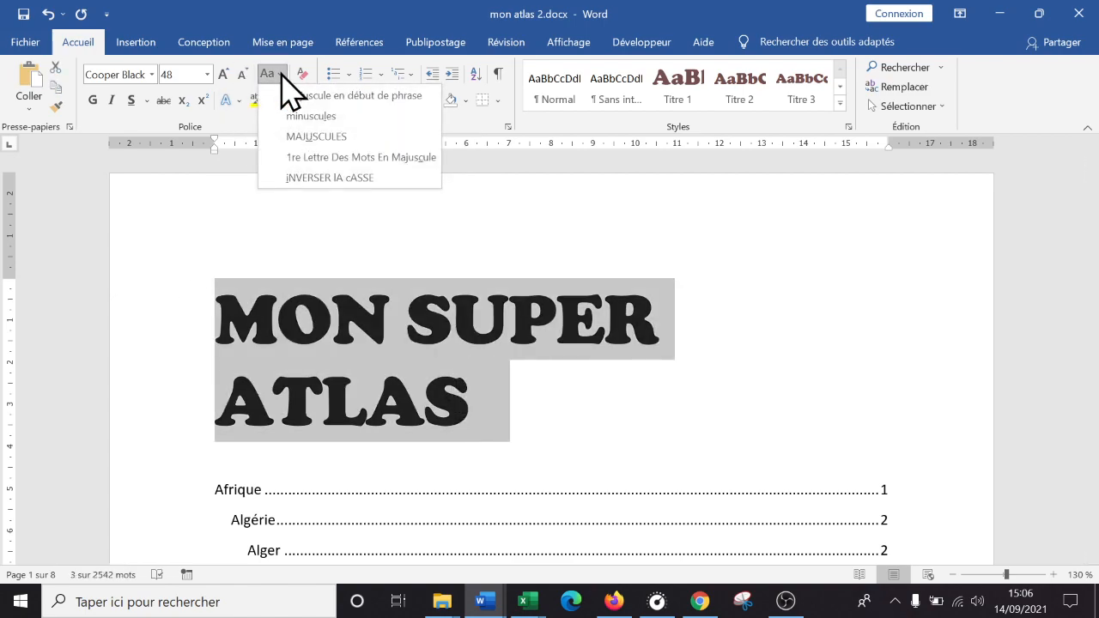
click(276, 73)
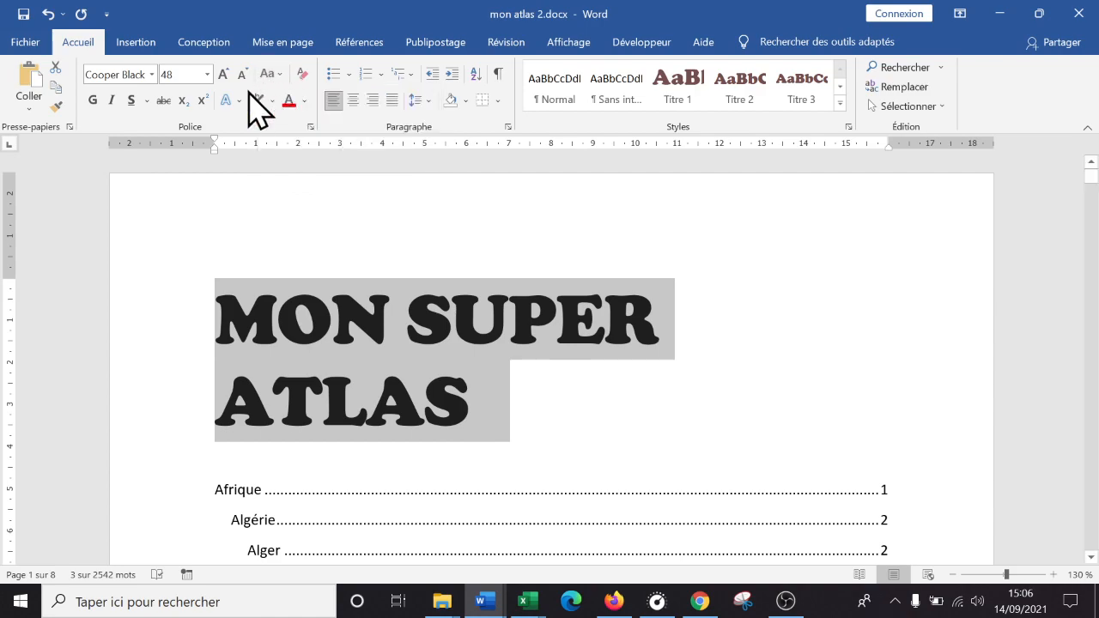
click(281, 79)
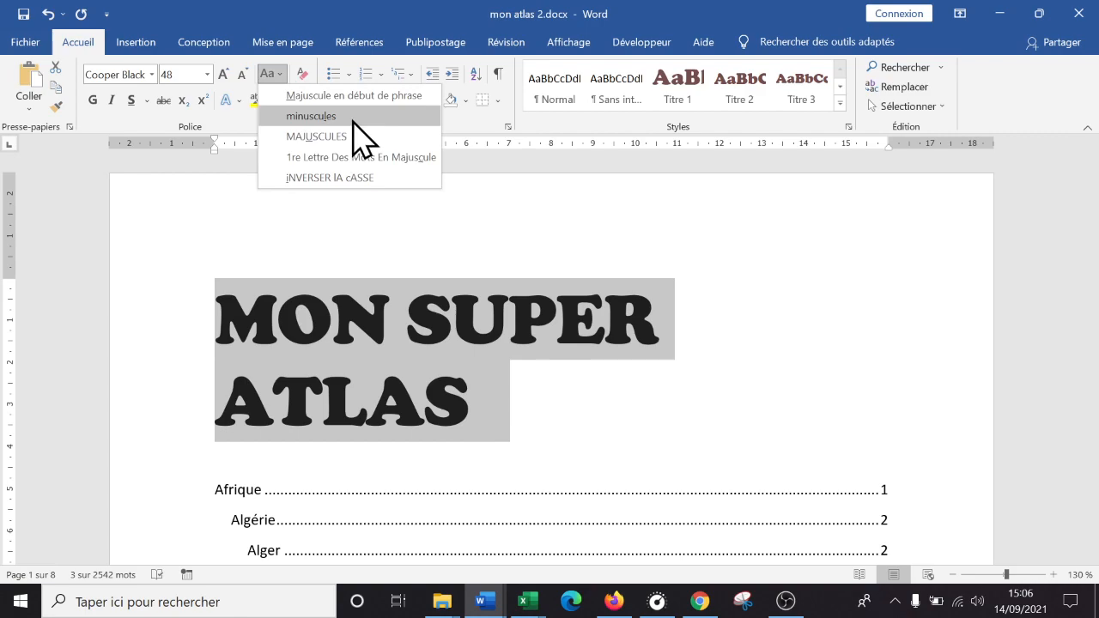
click(311, 116)
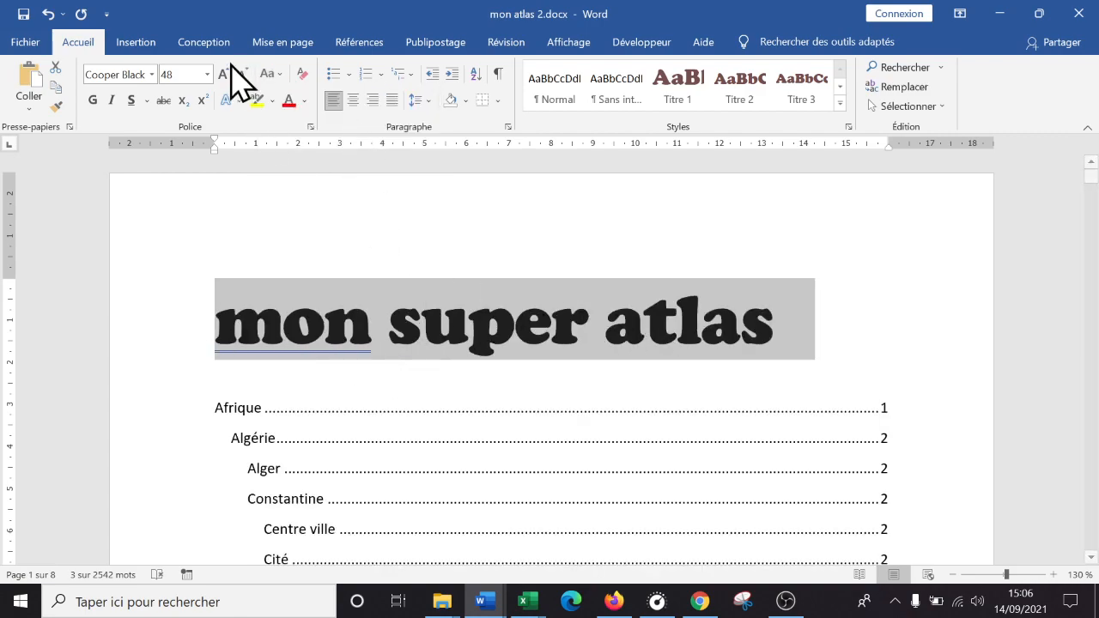
Step: Capitalize the first letter of each word in the title and invert the title's case (iNVERSER lA cASSE)
click(281, 76)
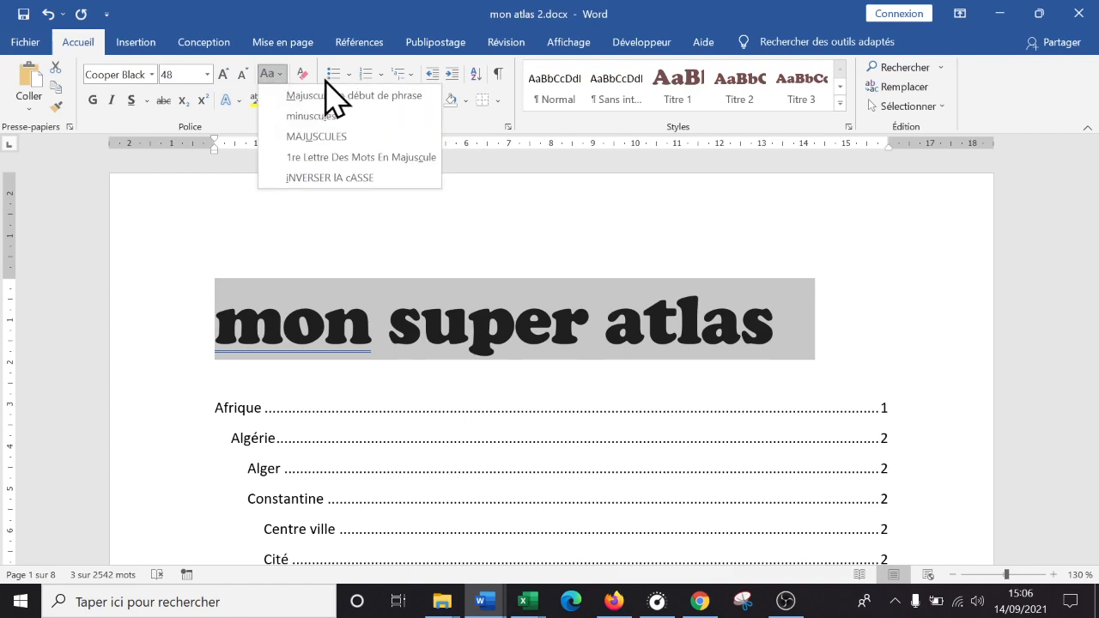
click(393, 158)
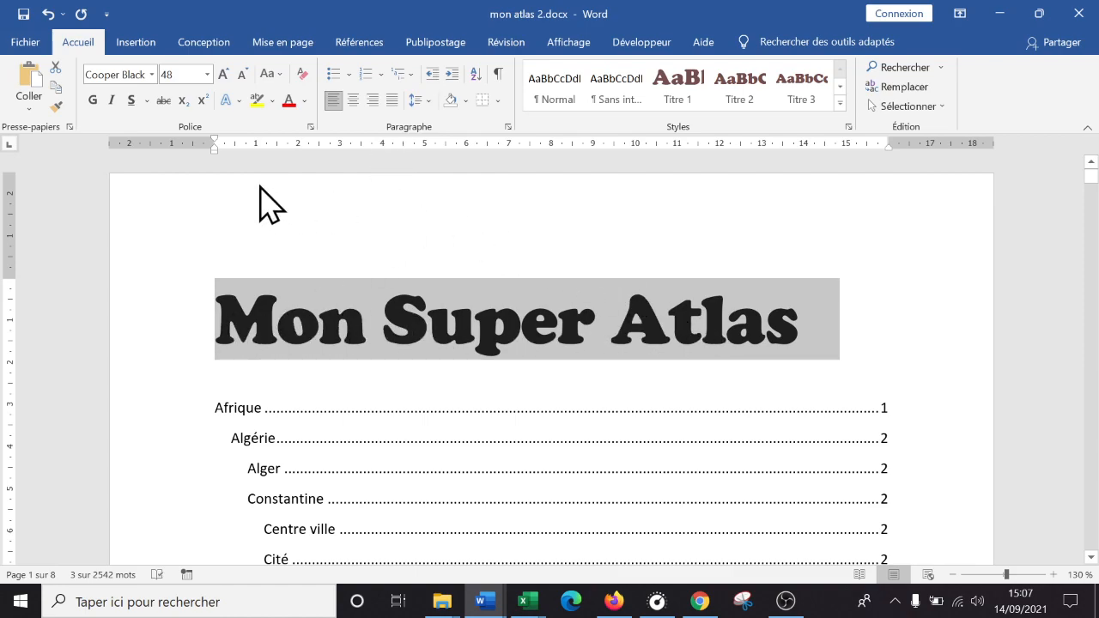
click(281, 76)
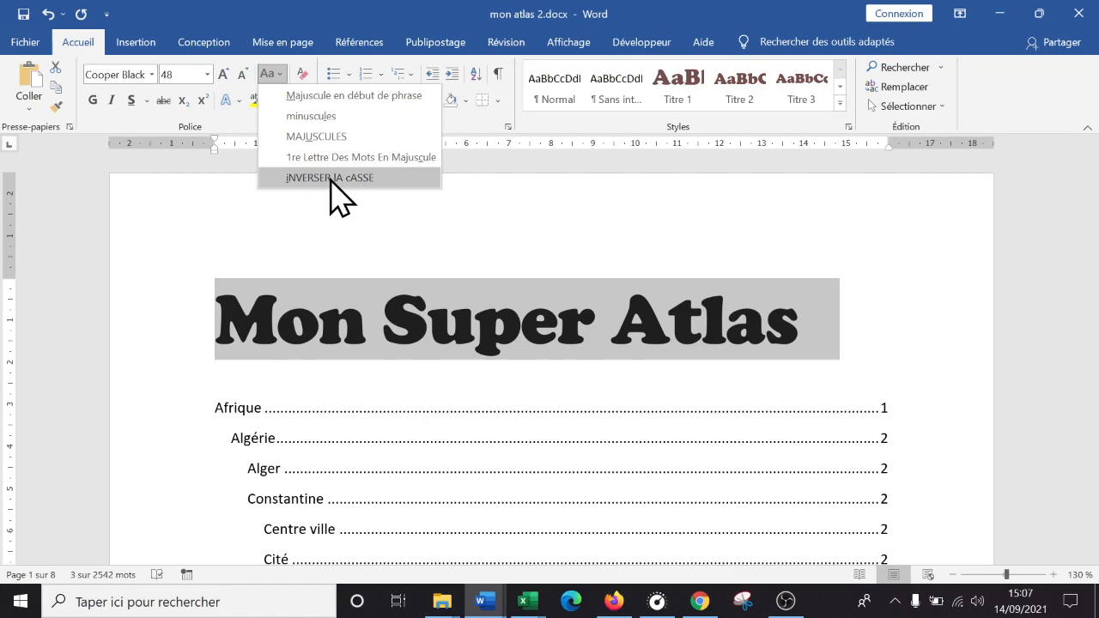
click(330, 178)
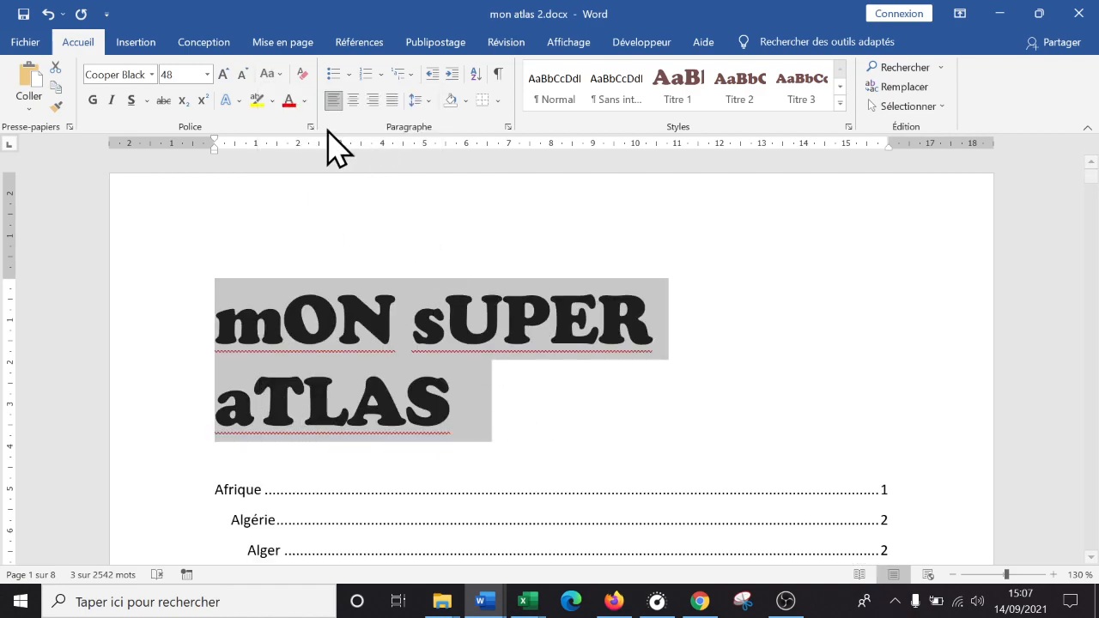
Step: Convert the title to sentence case (Majuscule en début de phrase) and open its detailed font settings
click(277, 74)
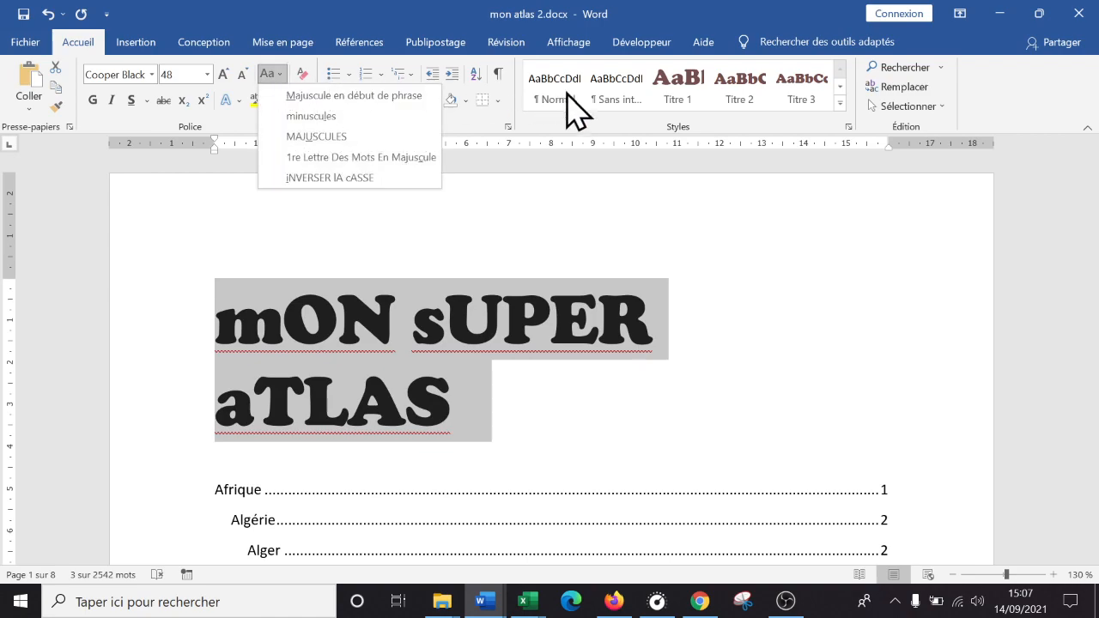
click(384, 97)
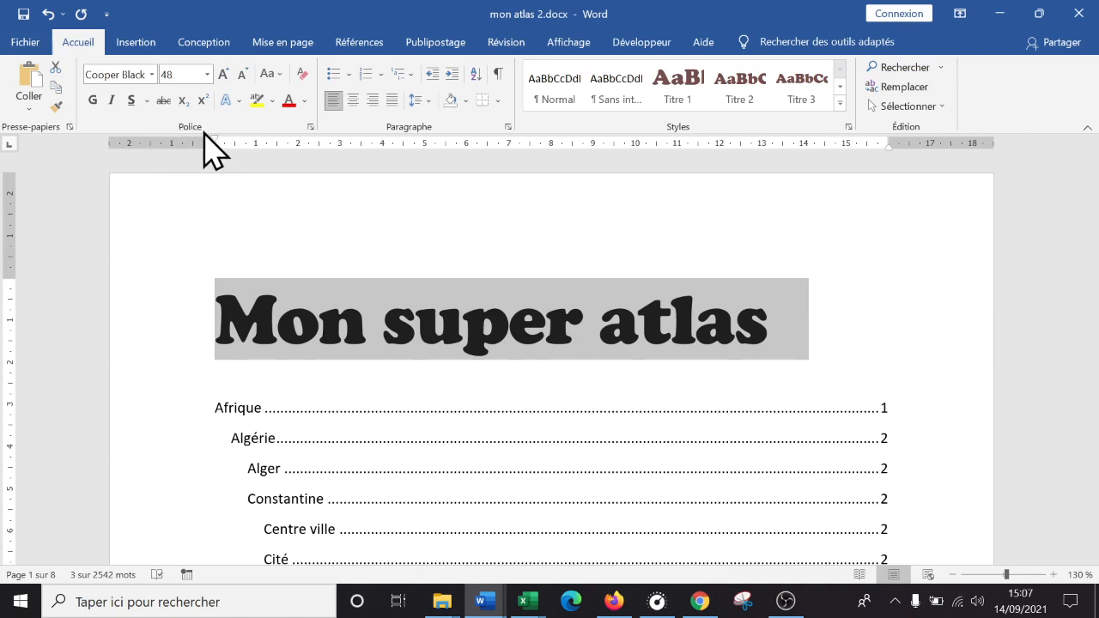
click(312, 129)
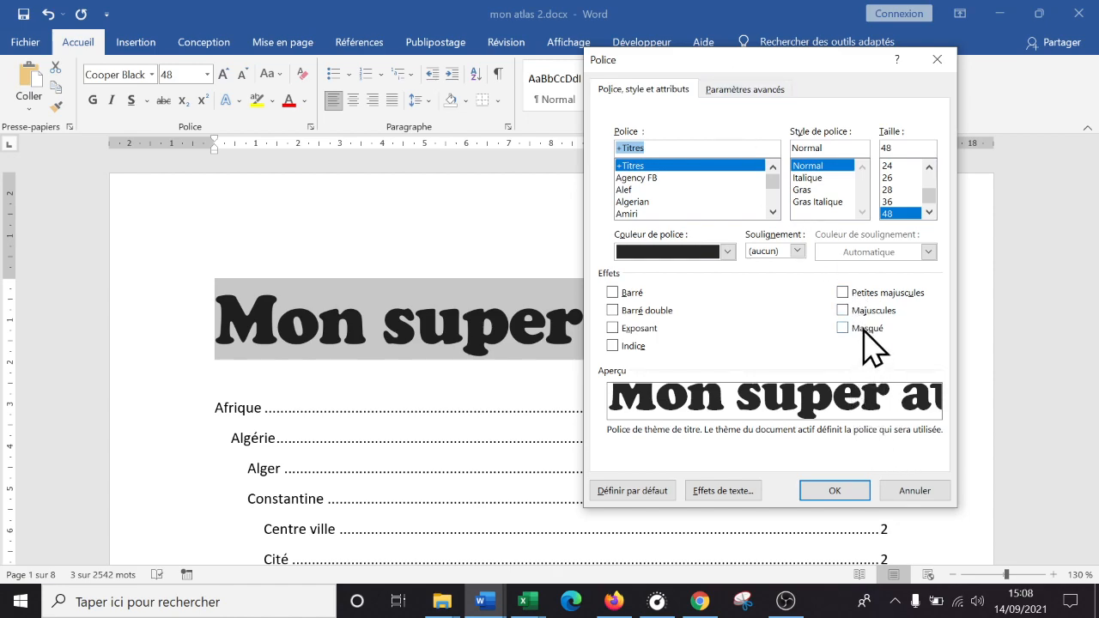
Step: Preview the Majuscules, Barré and Barré double effects on the title one after another, clearing each one again
click(842, 311)
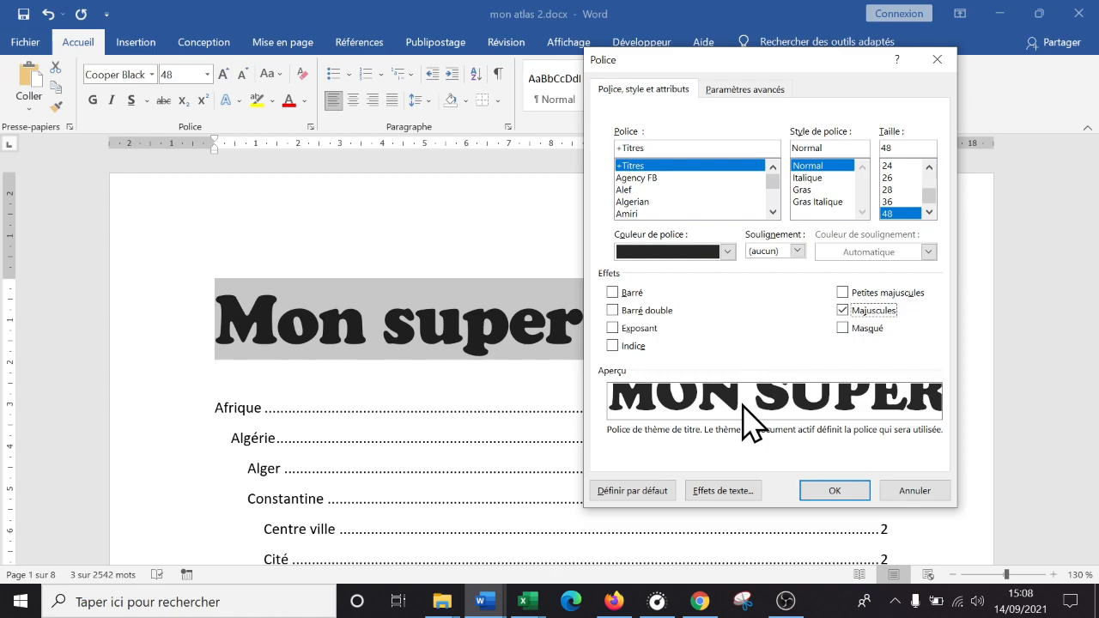
click(846, 314)
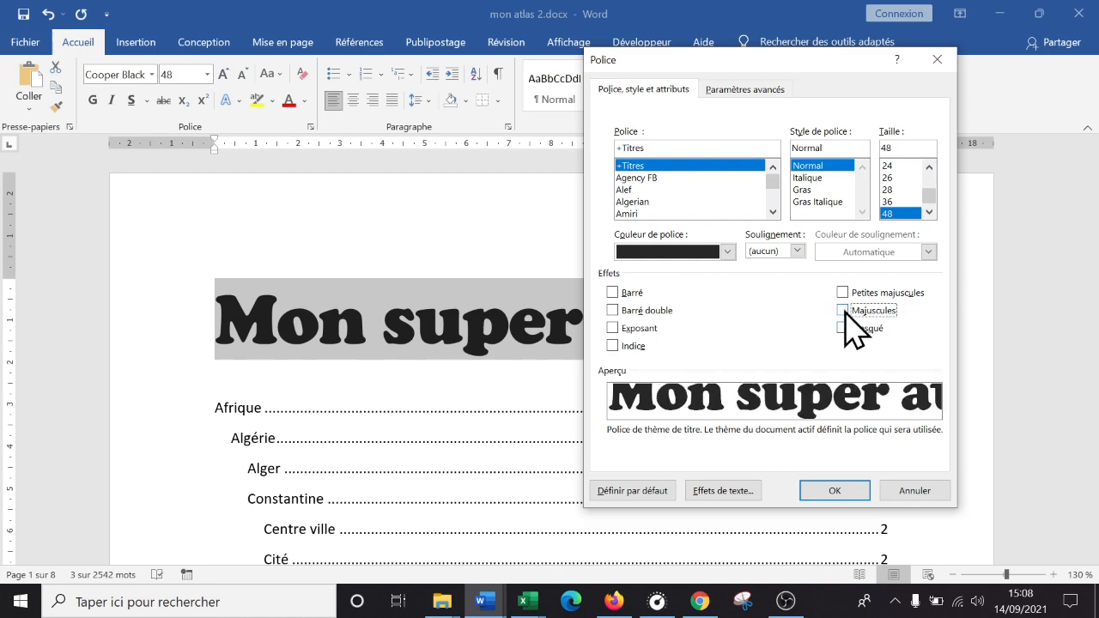
click(612, 293)
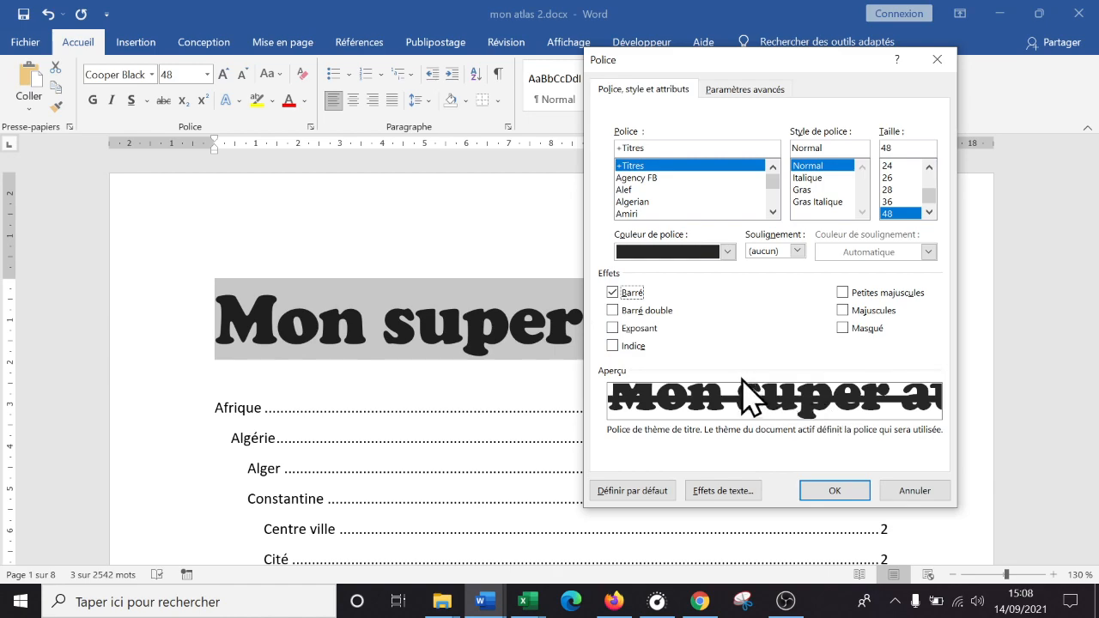
click(612, 310)
click(612, 311)
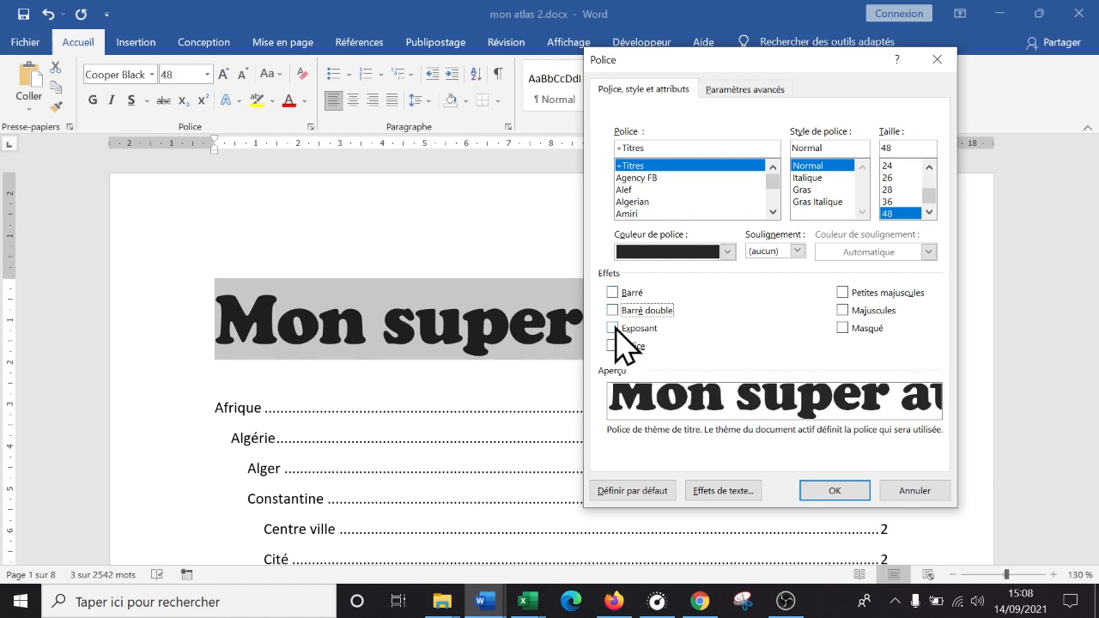
Step: Preview the Exposant and Indice effects on the title in turn, leaving both switched off
click(613, 328)
click(613, 328)
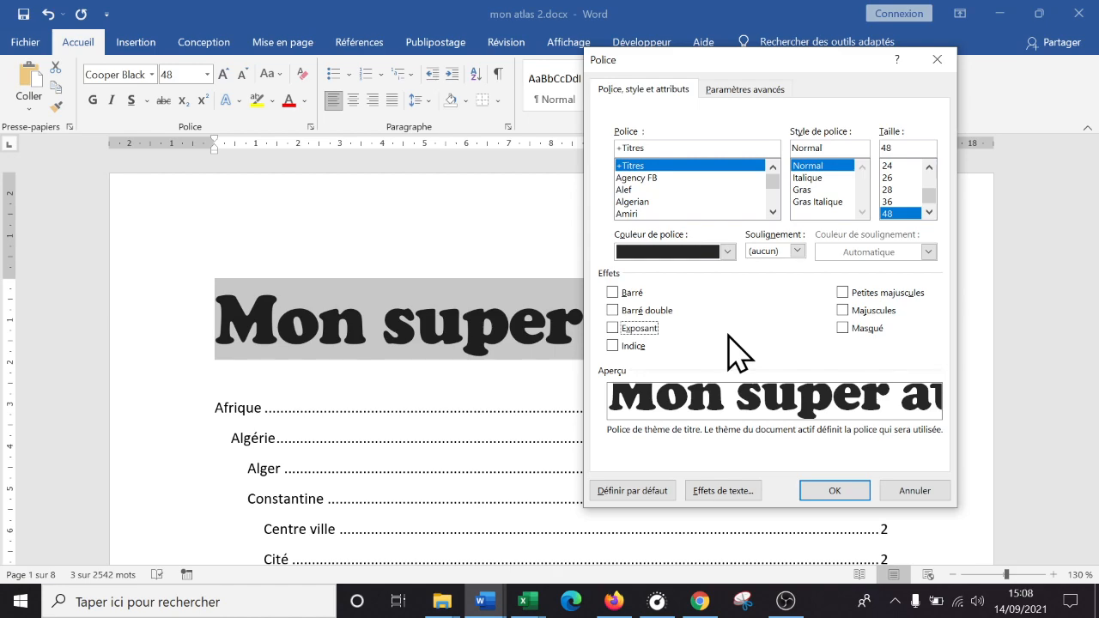
click(616, 328)
click(615, 334)
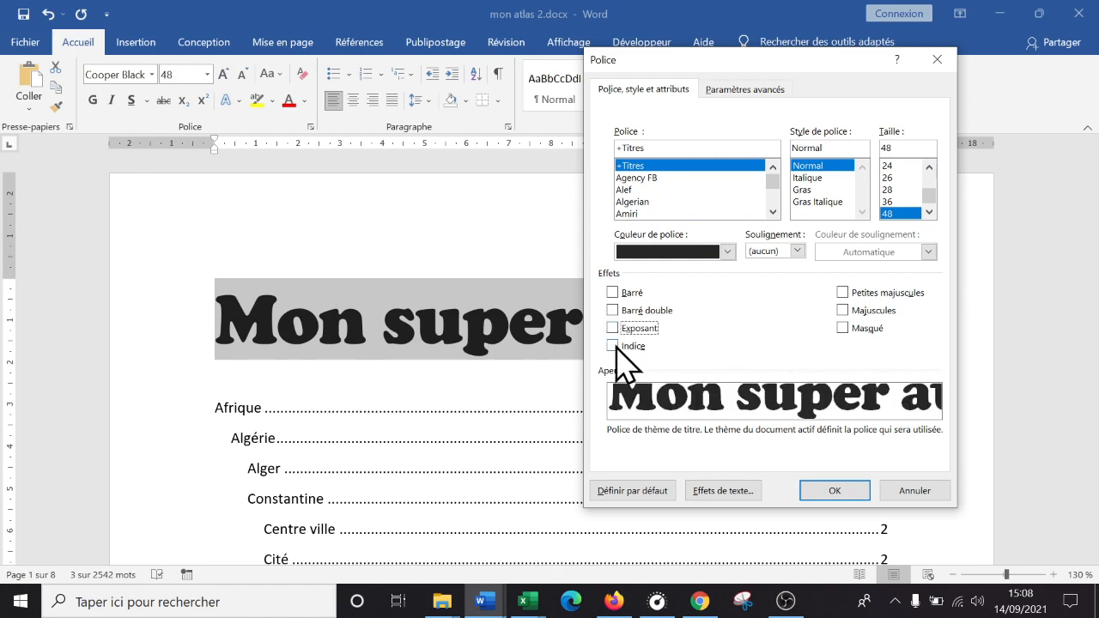
click(614, 346)
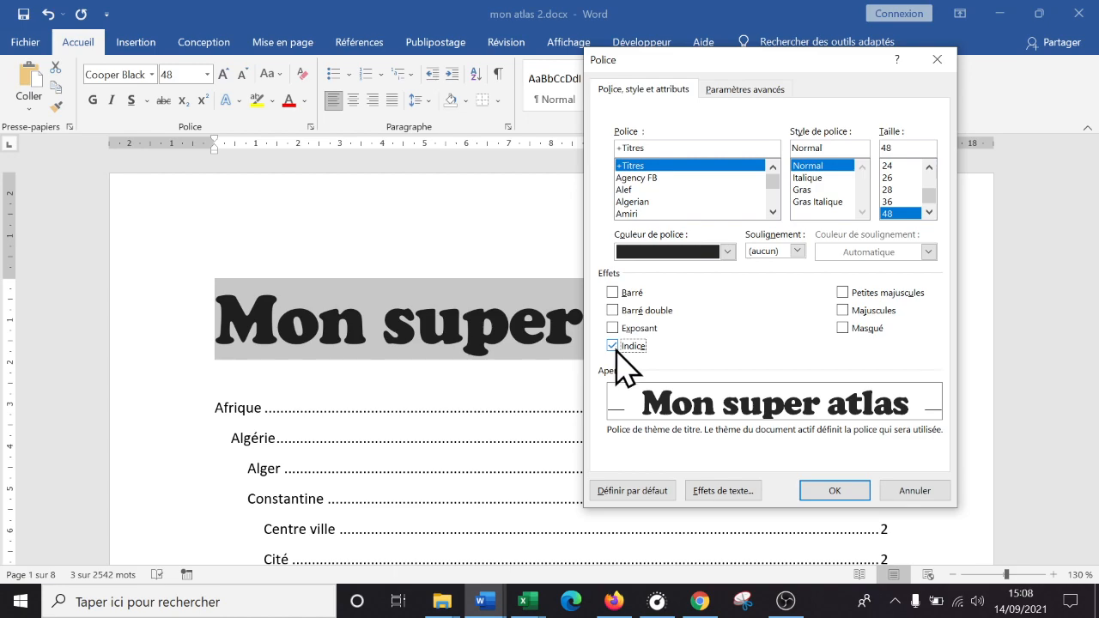
click(613, 347)
click(612, 346)
click(612, 346)
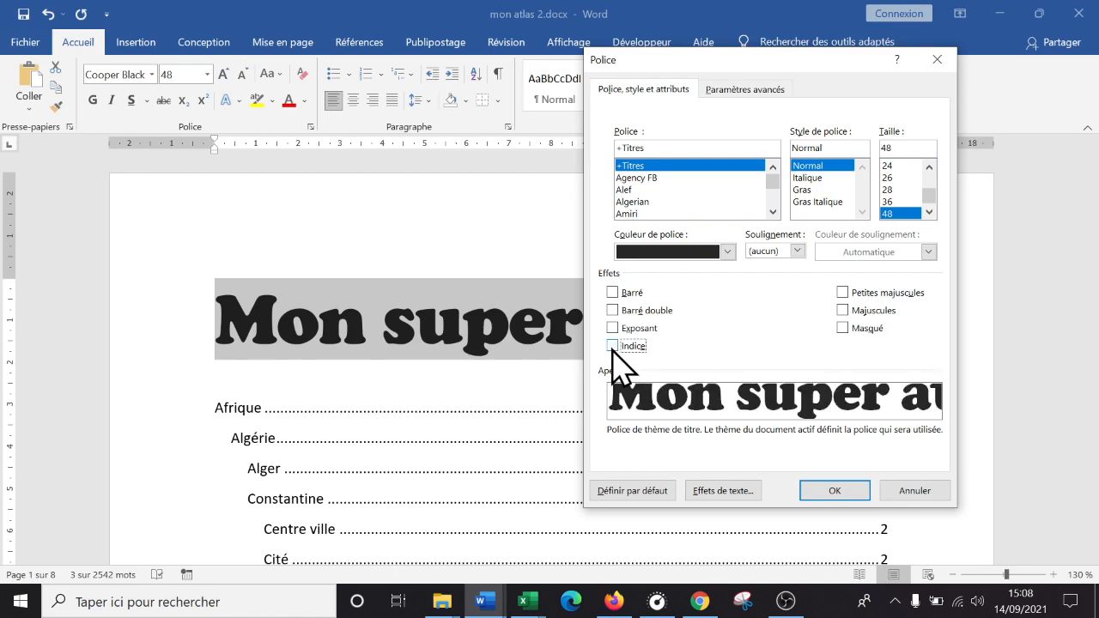
Step: Compare the title preview with and without small capitals, and apply the Petites majuscules effect
click(843, 293)
click(843, 293)
click(843, 293)
click(842, 293)
click(843, 293)
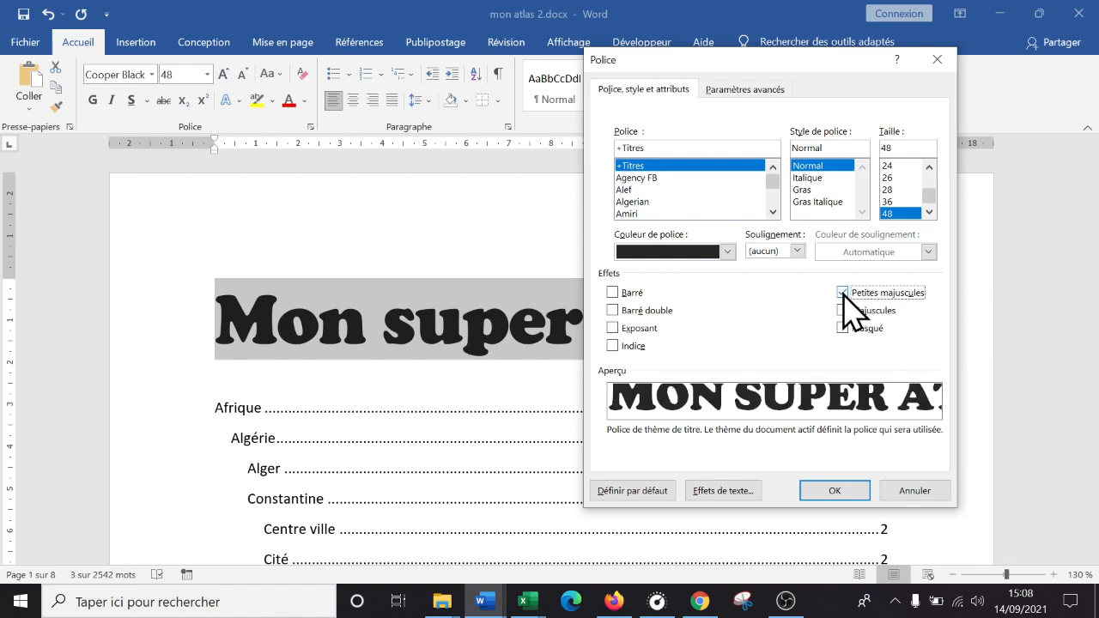
click(830, 496)
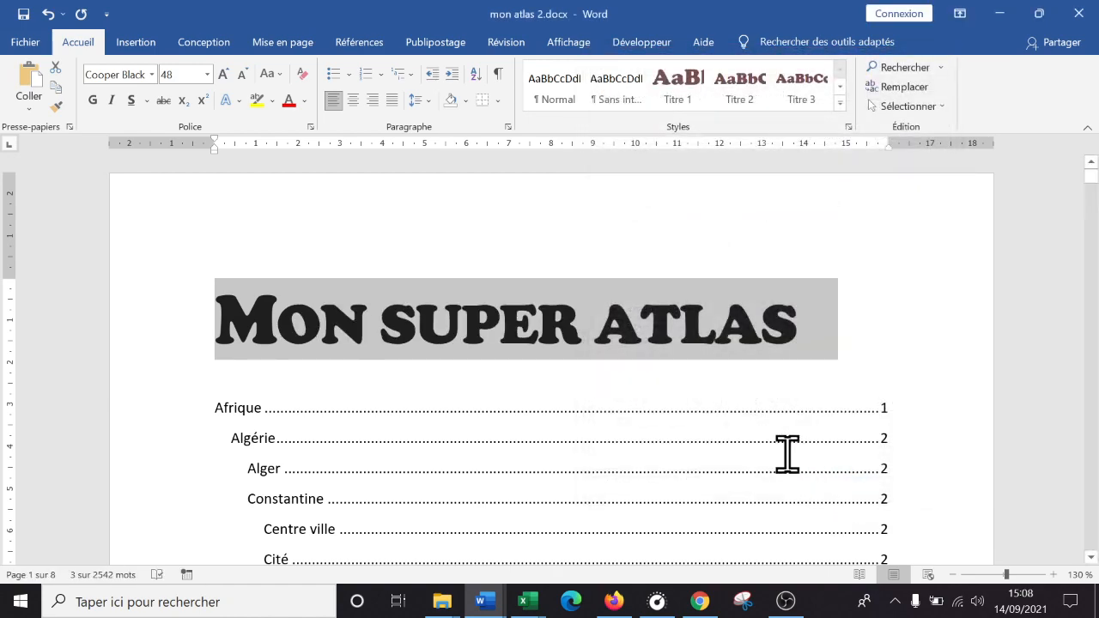
Step: Replace the first letters of "atlas" and "super" in the title with a capital A and S
click(642, 319)
key(BackSpace)
text(A)
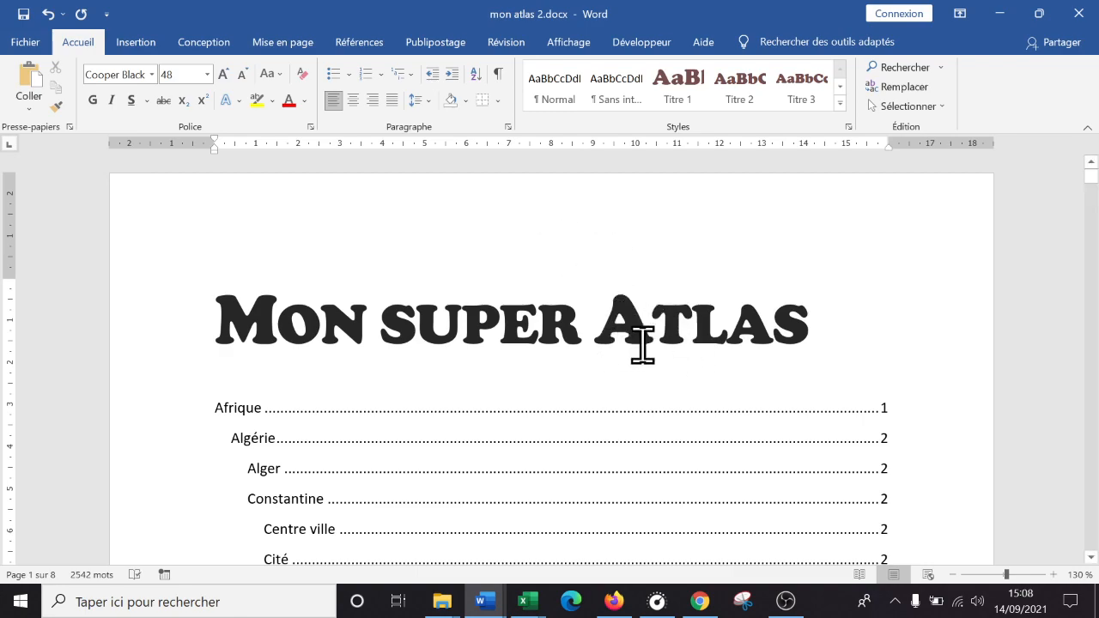
drag(290, 306, 367, 311)
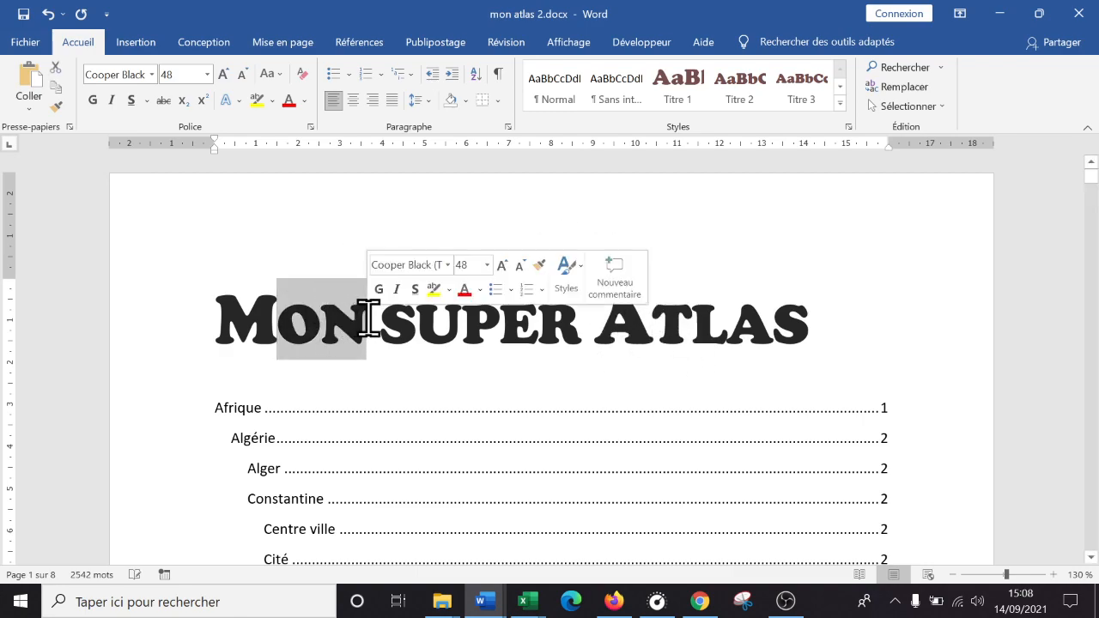
click(414, 298)
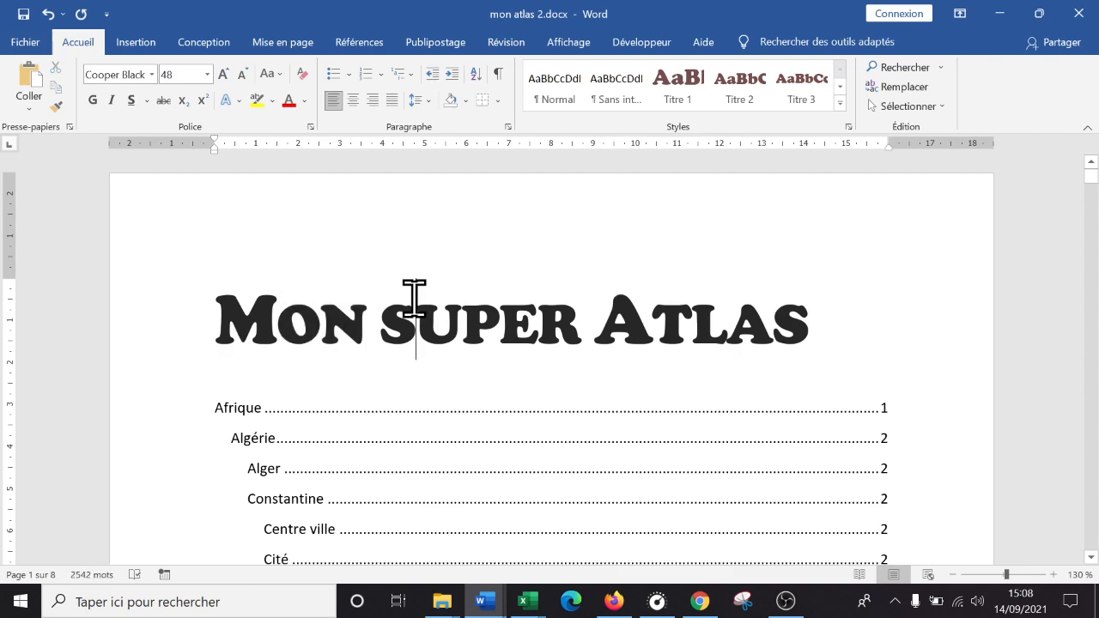
key(BackSpace)
text(S)
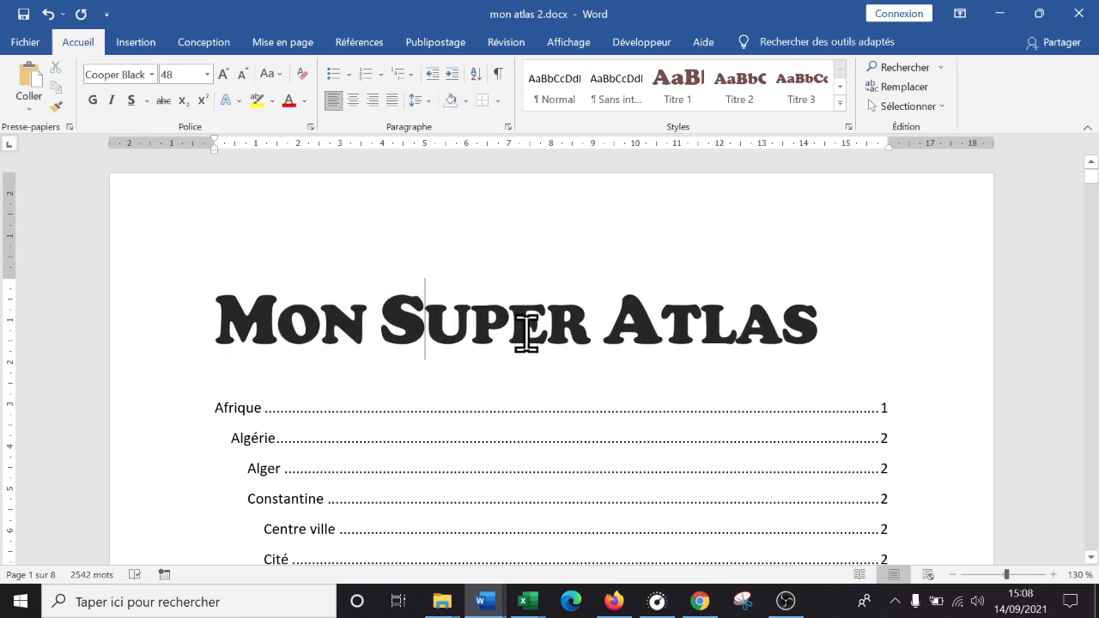
Step: Review the title's font settings, including the theme fonts at the start of the font list, and close them
click(844, 310)
click(311, 126)
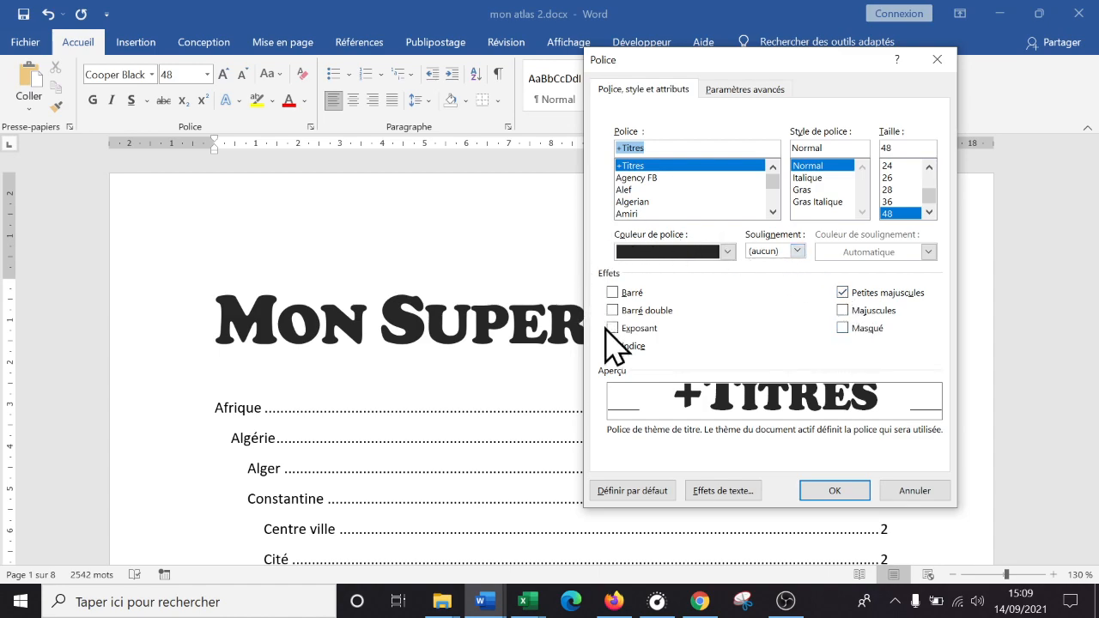
drag(778, 182, 777, 177)
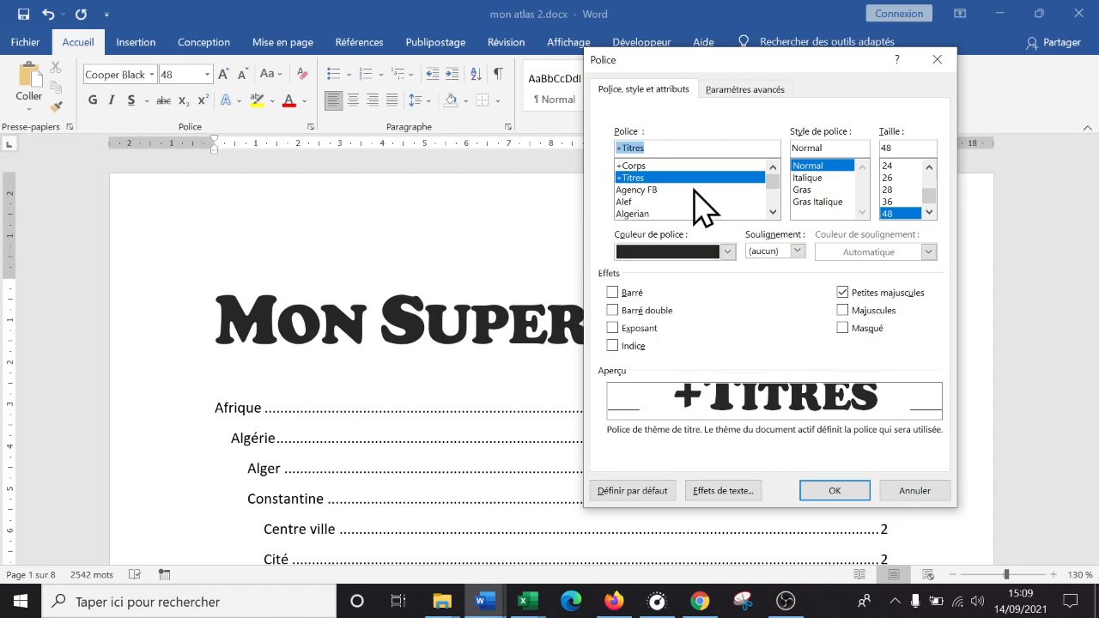
click(835, 491)
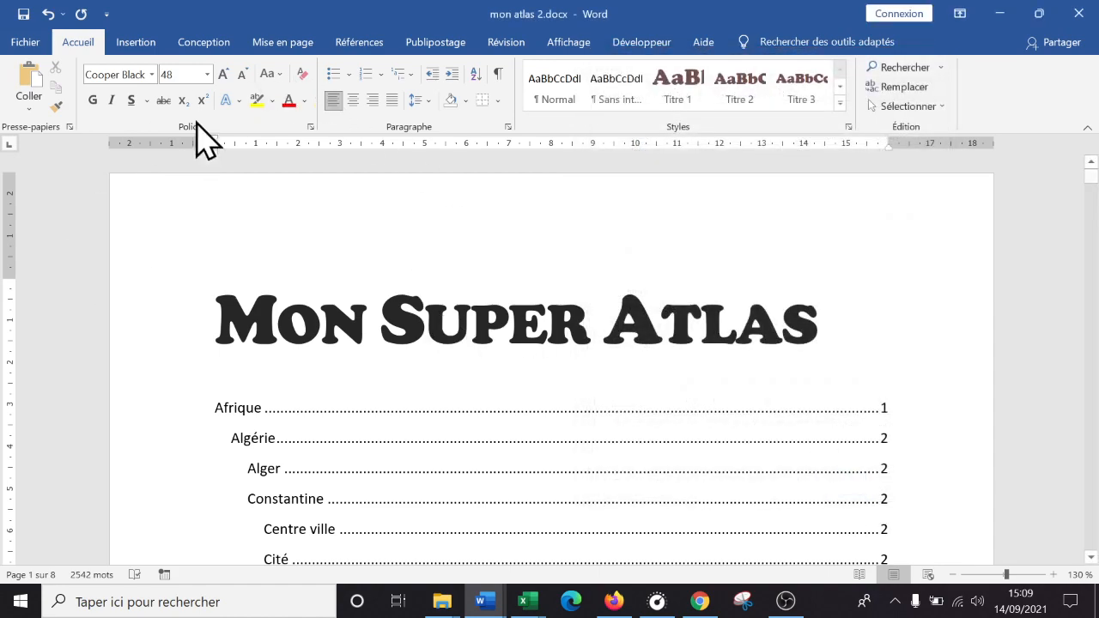